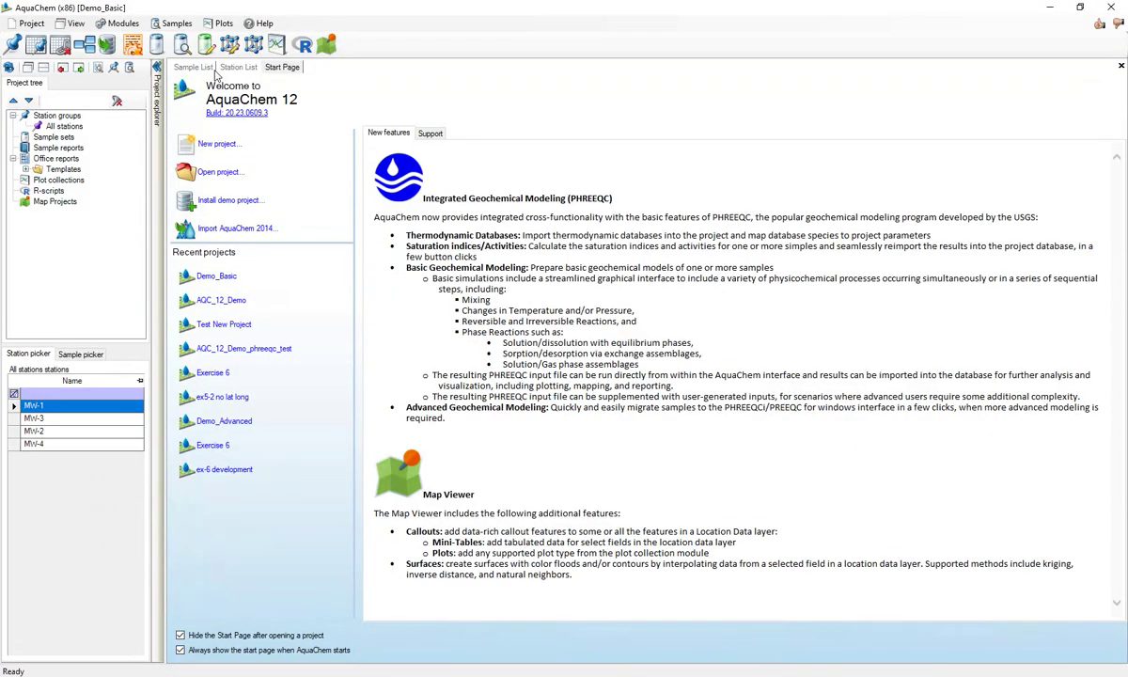
Step: Replace the Start Page with the Sample List of the project's 30 water samples
{"action": "left_click", "coordinate": [193, 67]}
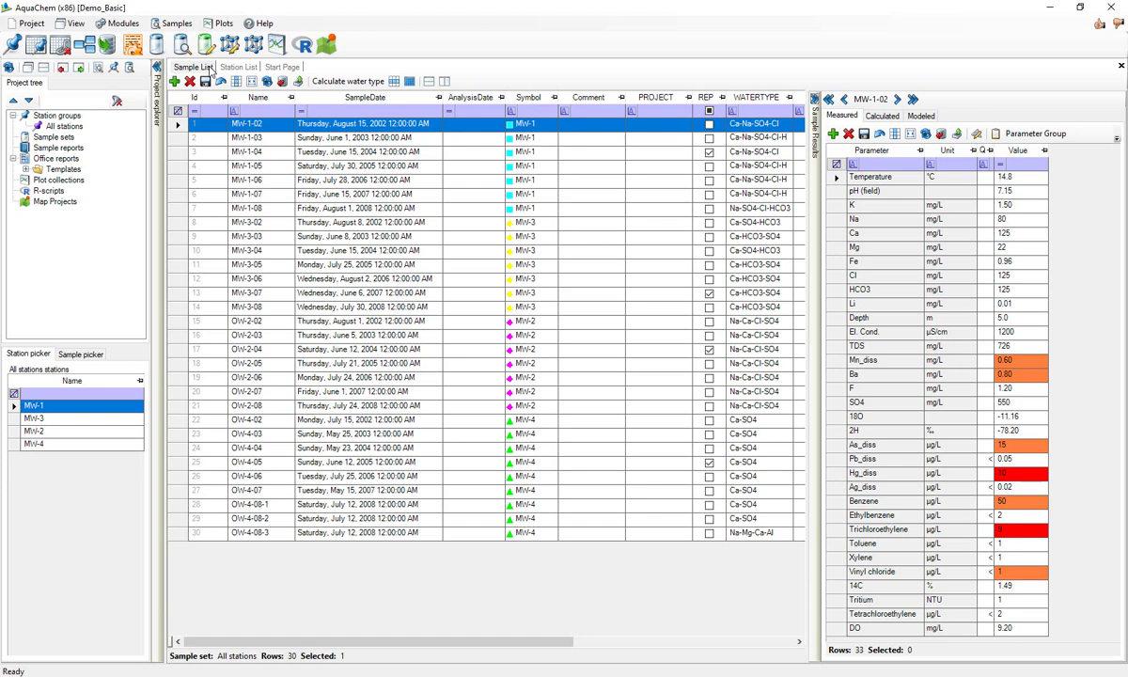
Step: Show the empty PHREEQC paths in AquaChem settings and launch the PHREEQC website from there
{"action": "left_click", "coordinate": [36, 23]}
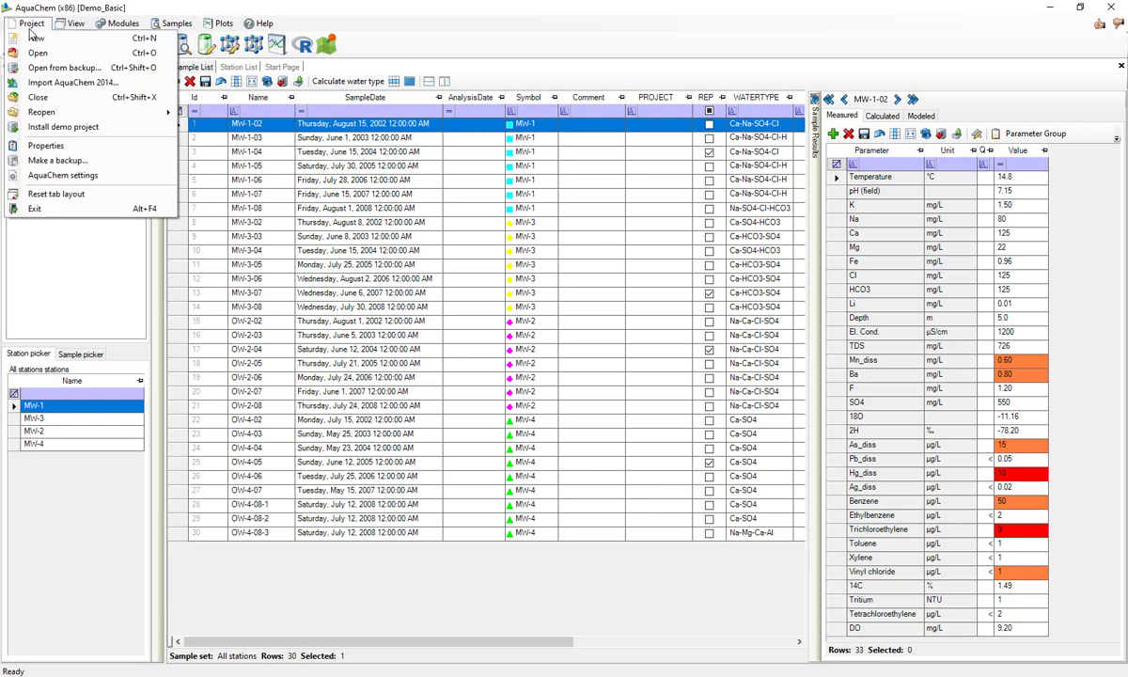
{"action": "left_click", "coordinate": [59, 177]}
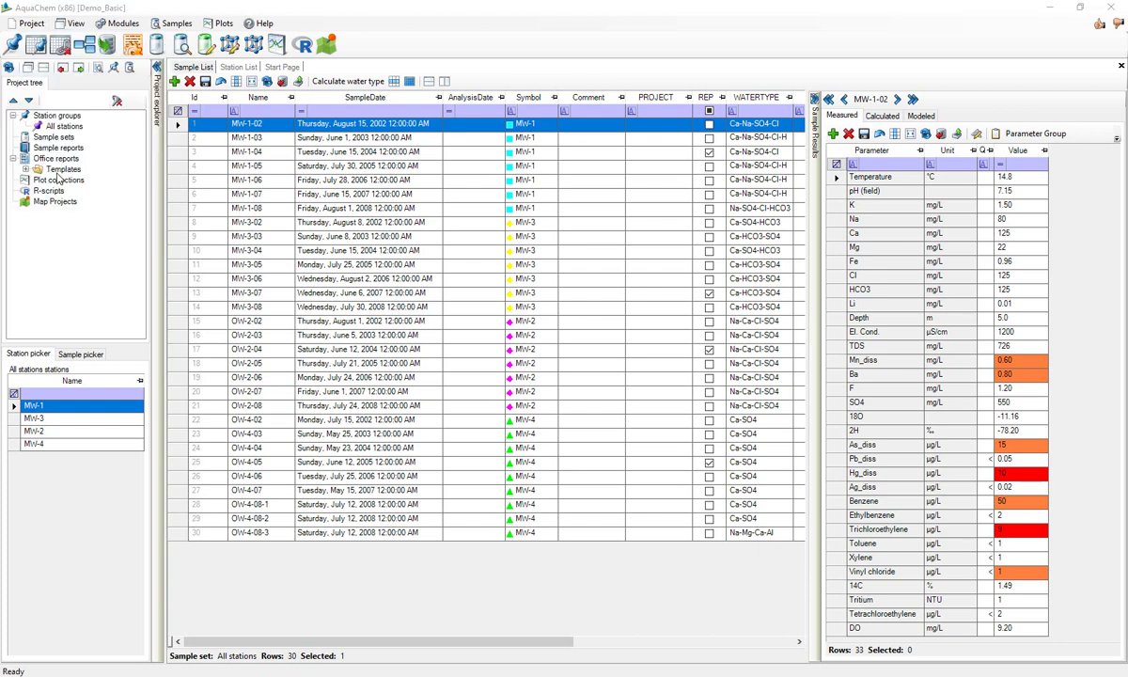
{"action": "left_click_drag", "start_coordinate": [432, 153], "coordinate": [355, 151]}
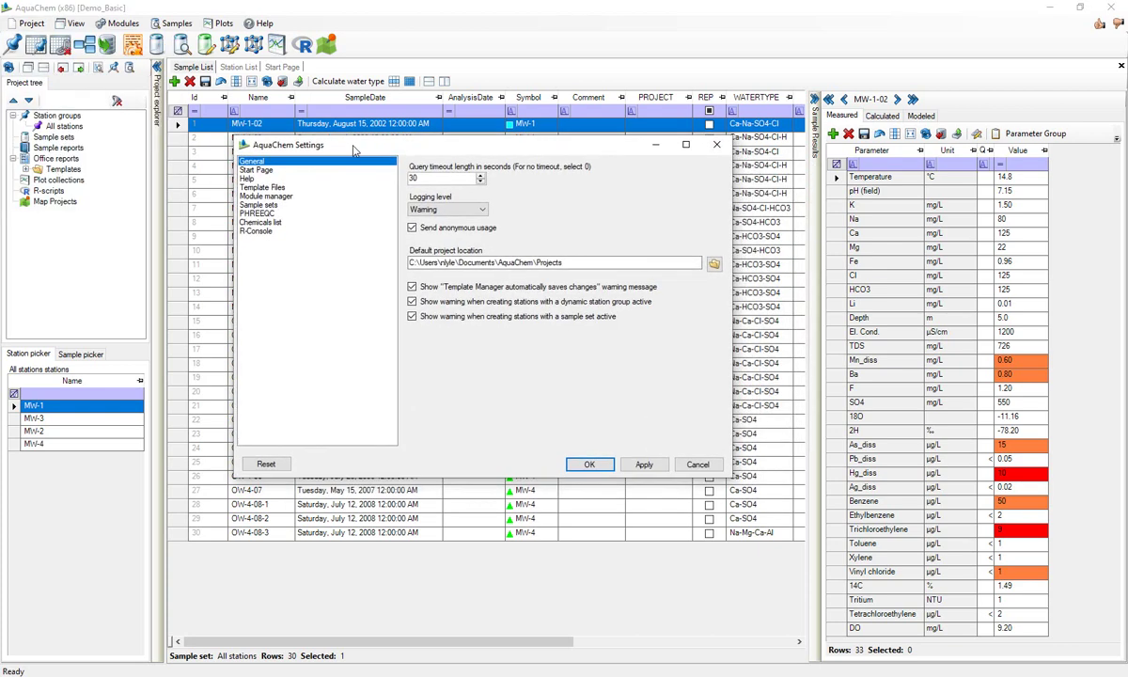
{"action": "left_click", "coordinate": [255, 213]}
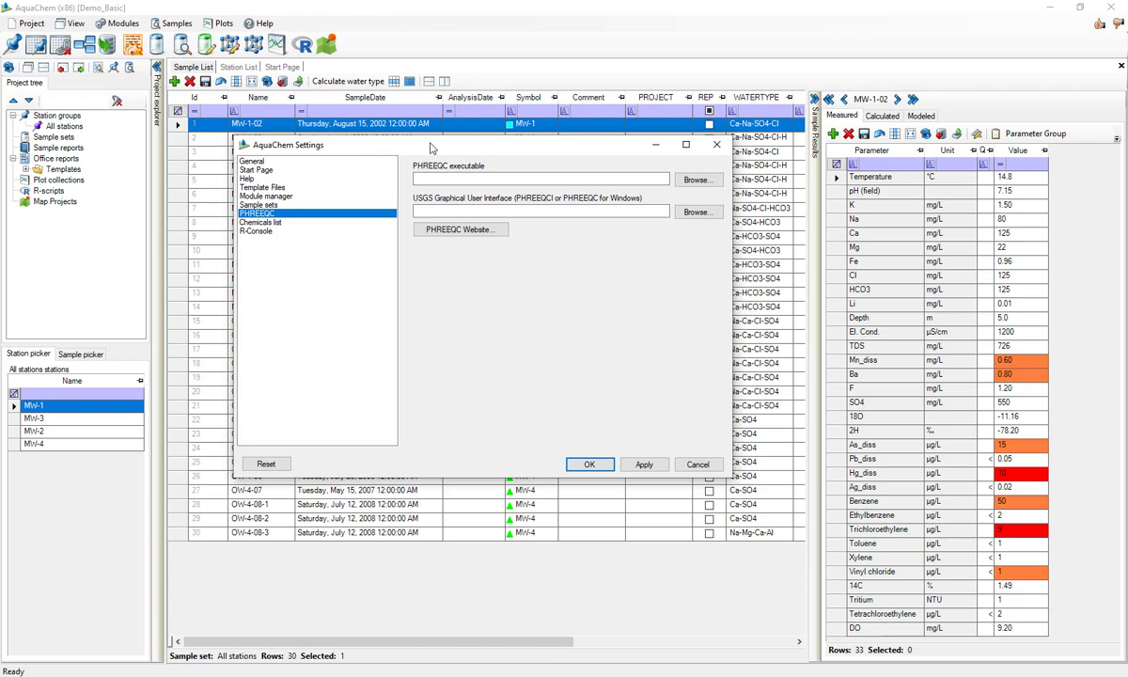
{"action": "left_click", "coordinate": [436, 232]}
Step: Scroll the USGS PHREEQC page down to the Batch Versions of PHREEQC section
{"action": "left_click", "coordinate": [101, 665]}
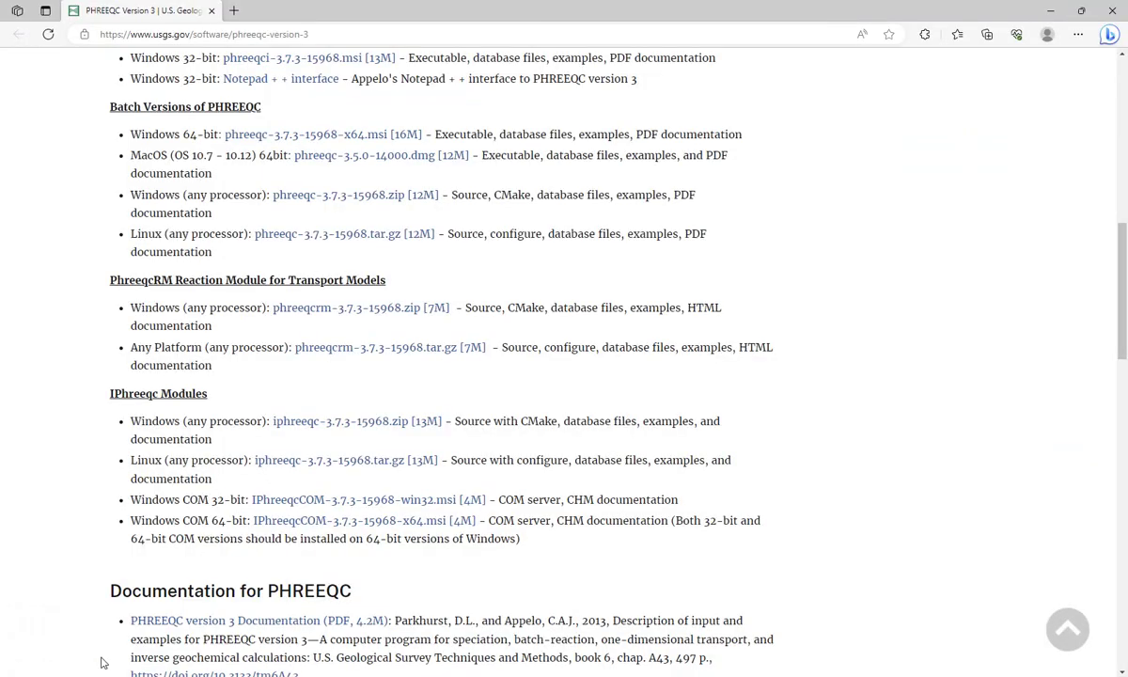
{"action": "scroll", "coordinate": [282, 235], "scroll_direction": "up", "scroll_amount": 15}
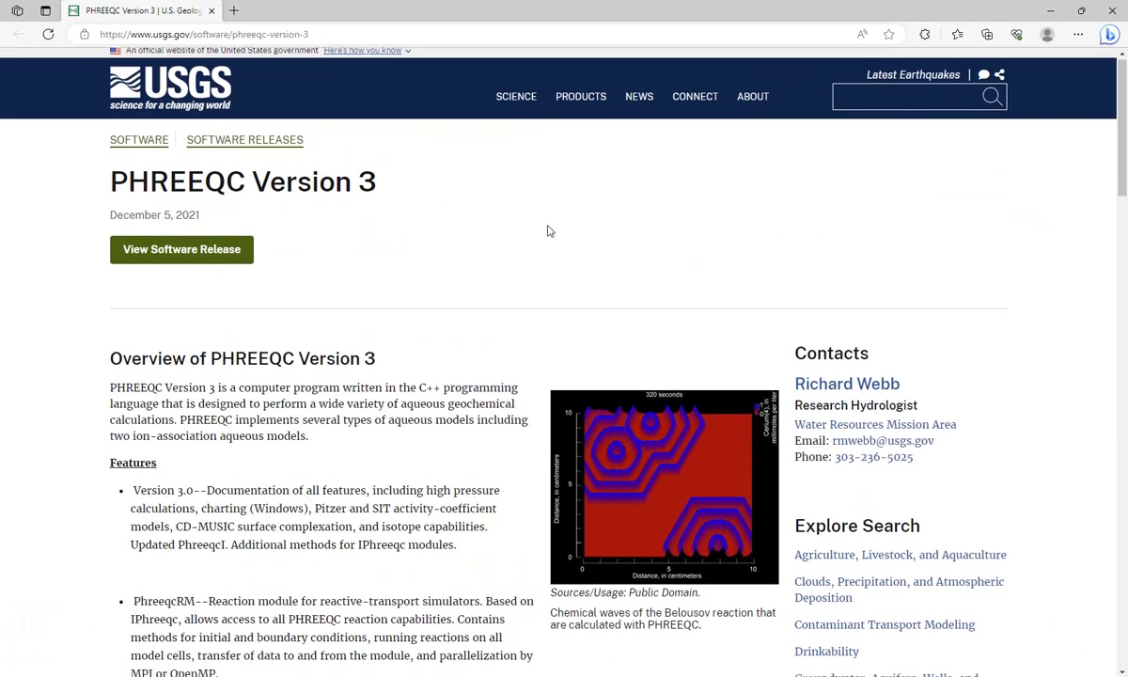
{"action": "scroll", "coordinate": [546, 228], "scroll_direction": "down", "scroll_amount": 5}
{"action": "scroll", "coordinate": [453, 250], "scroll_direction": "up", "scroll_amount": 5}
{"action": "scroll", "coordinate": [362, 176], "scroll_direction": "down", "scroll_amount": 2}
{"action": "scroll", "coordinate": [362, 177], "scroll_direction": "down", "scroll_amount": 2}
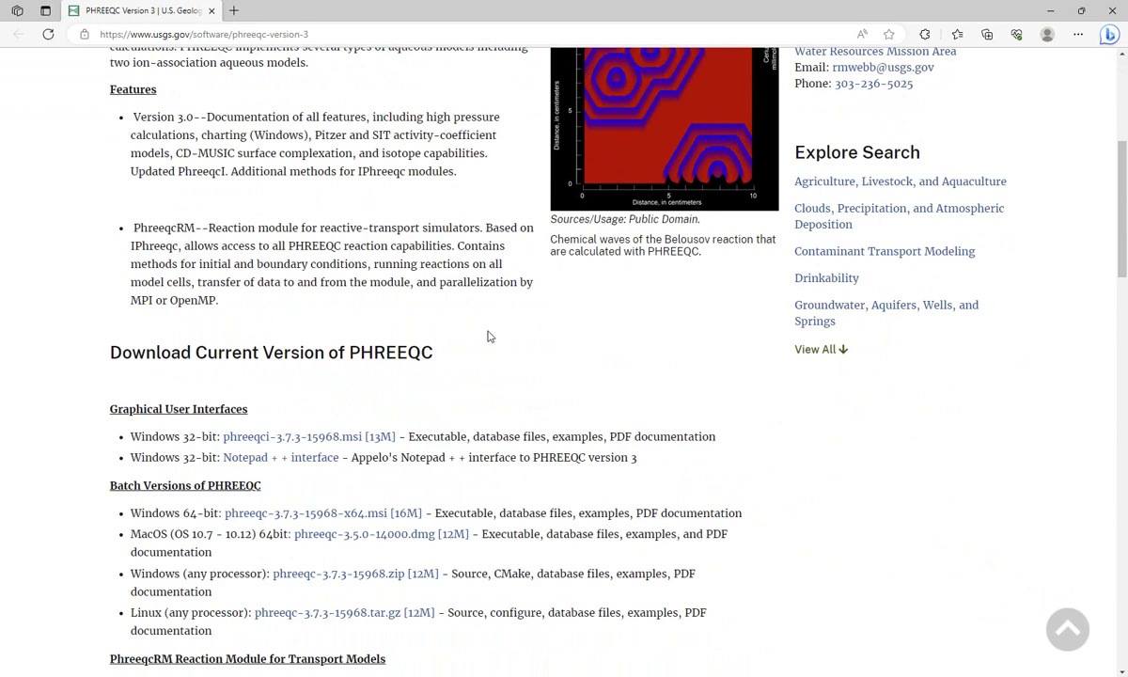
{"action": "scroll", "coordinate": [487, 324], "scroll_direction": "down", "scroll_amount": 1}
{"action": "scroll", "coordinate": [511, 285], "scroll_direction": "down", "scroll_amount": 1}
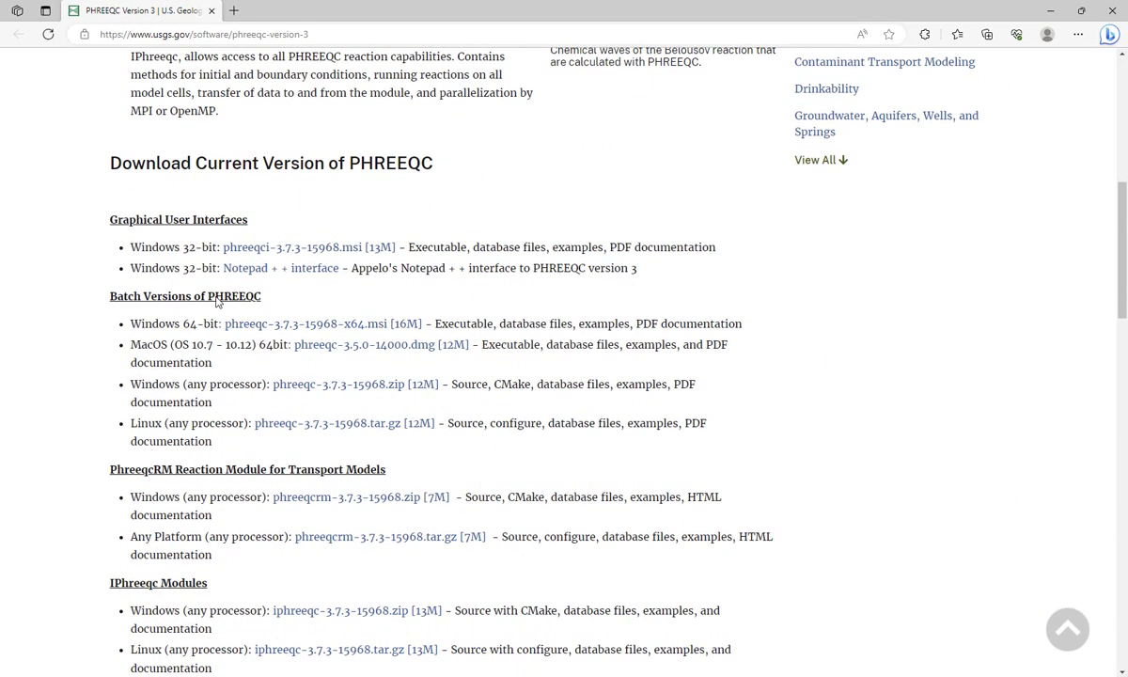
{"action": "double_click", "coordinate": [148, 297]}
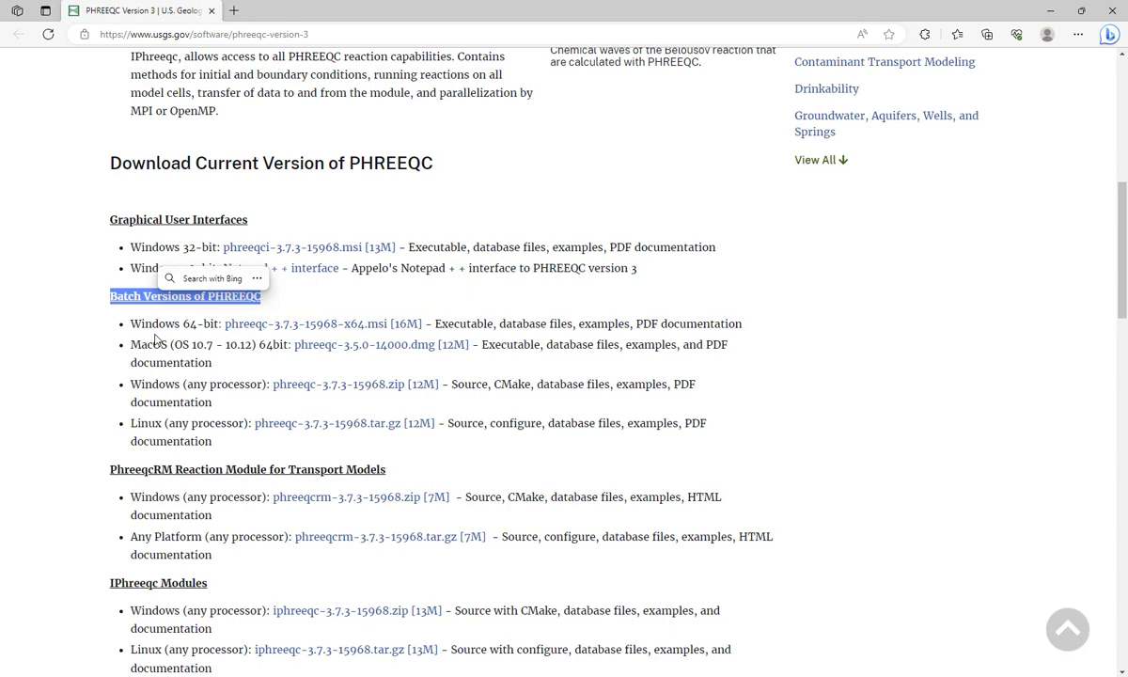
{"action": "left_click", "coordinate": [149, 308]}
Step: Highlight the Windows 64-bit batch download line and the phreeqci download line
{"action": "triple_click", "coordinate": [171, 327]}
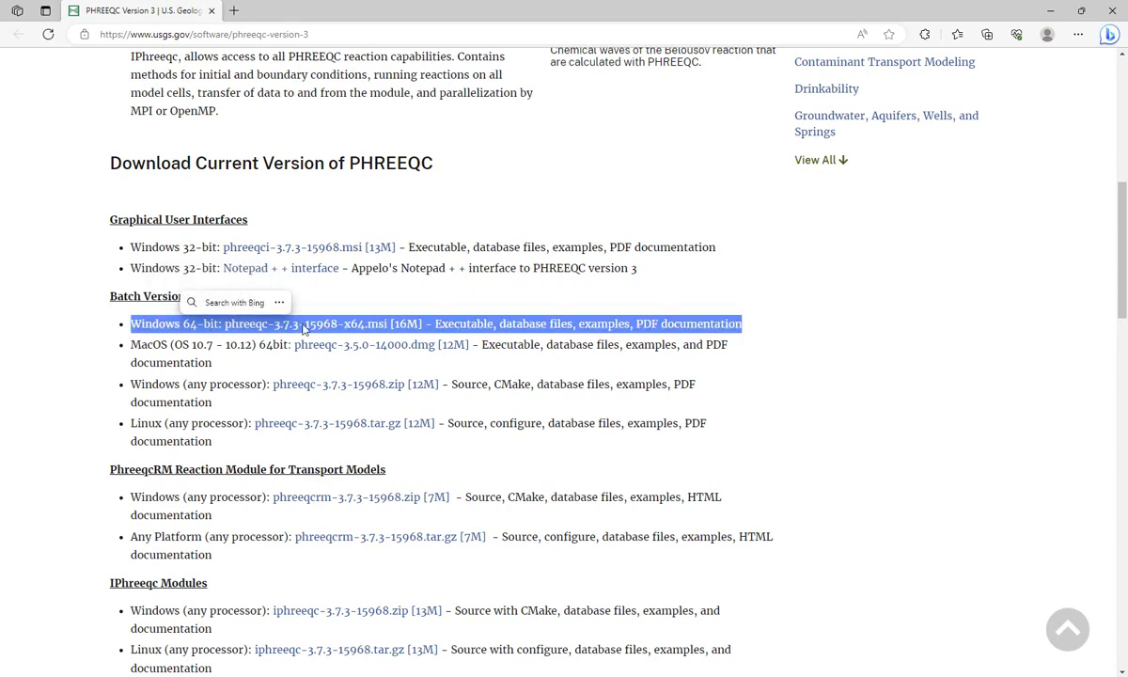
{"action": "left_click", "coordinate": [461, 305]}
{"action": "scroll", "coordinate": [435, 320], "scroll_direction": "up", "scroll_amount": 2}
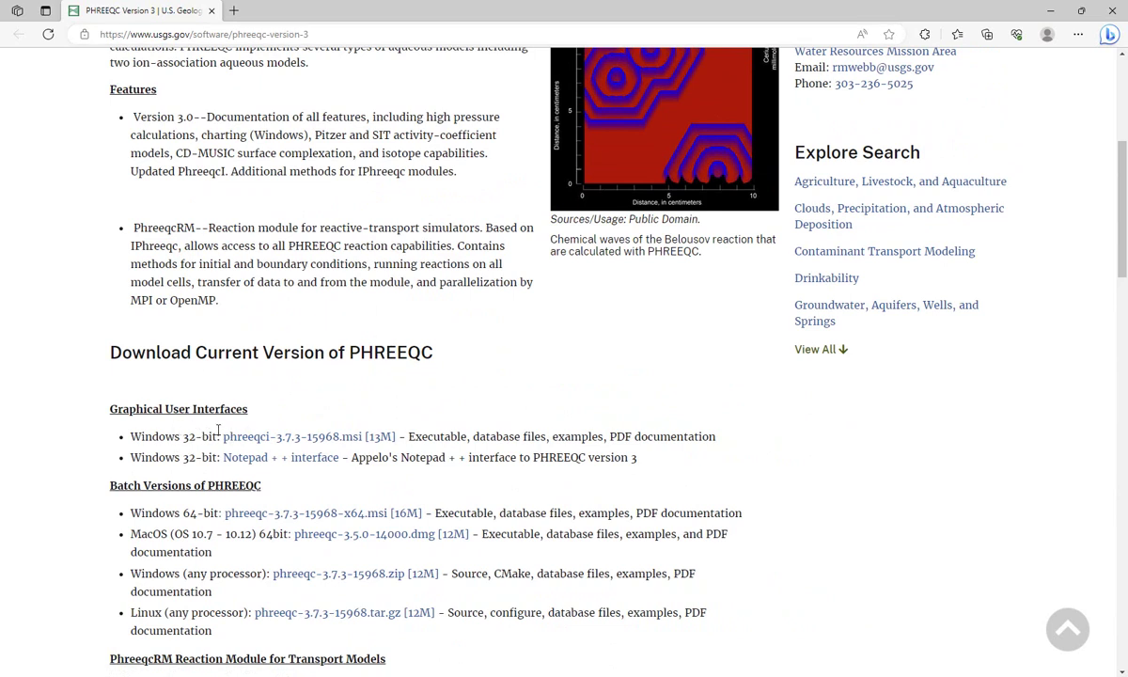
{"action": "triple_click", "coordinate": [181, 436]}
{"action": "left_click", "coordinate": [589, 370]}
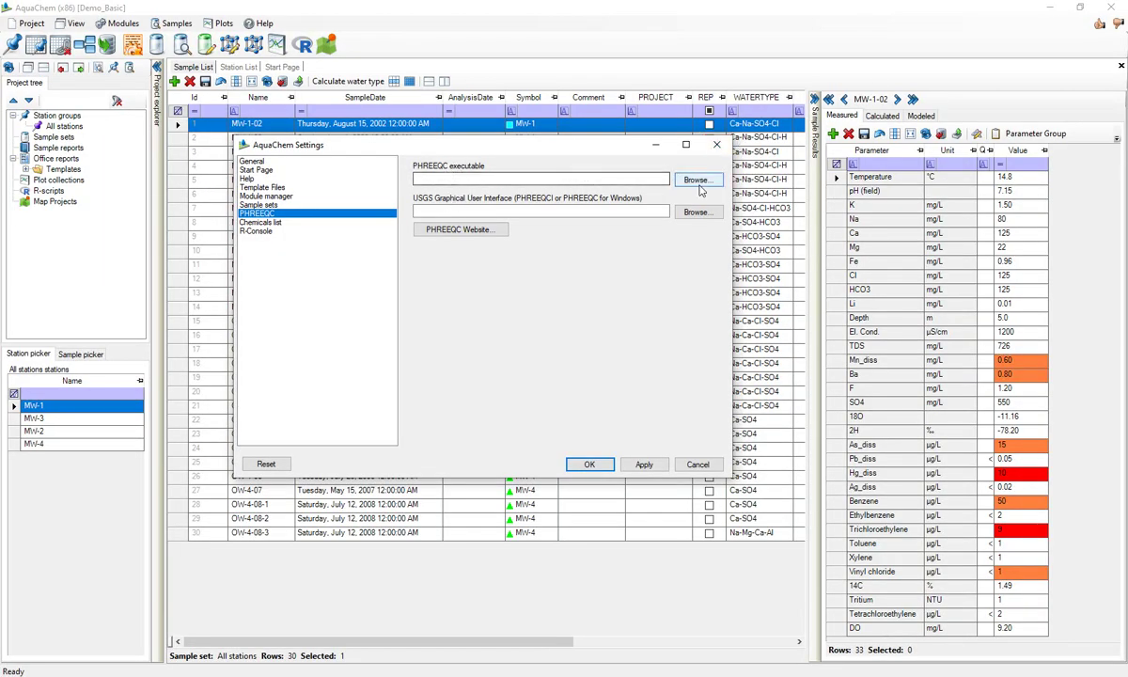
Step: Set the PHREEQC executable to phreeqc.exe in USGS\phreeqc-3.7.3-15968-x64\bin\Release
{"action": "left_click", "coordinate": [696, 179]}
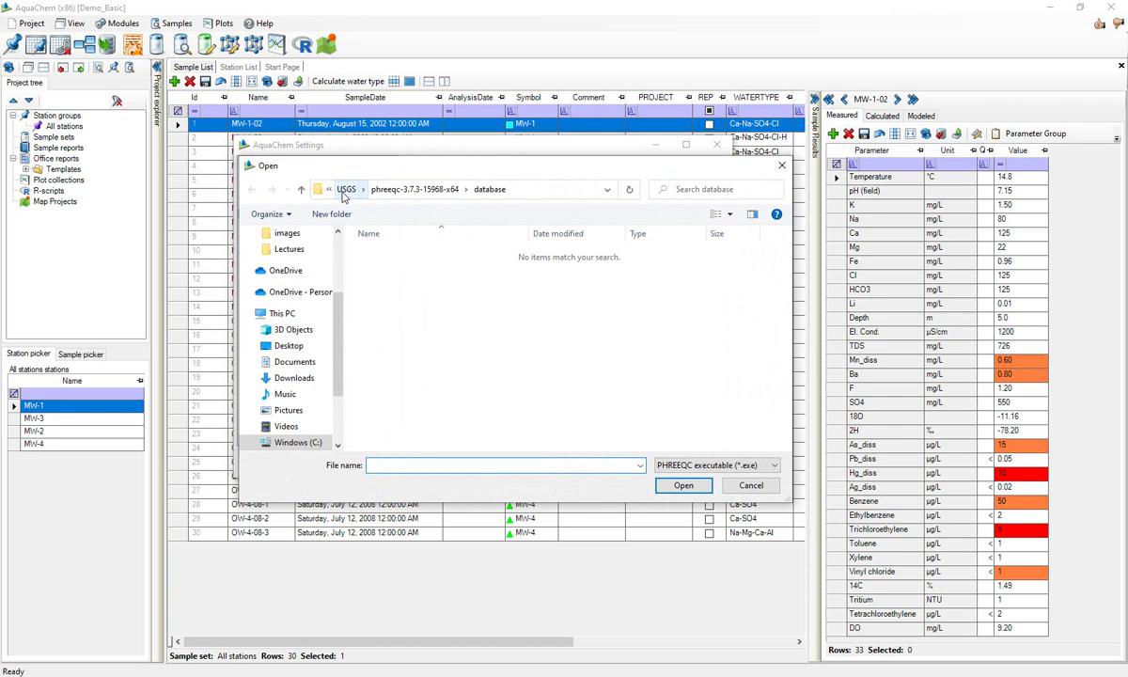
{"action": "left_click", "coordinate": [346, 189]}
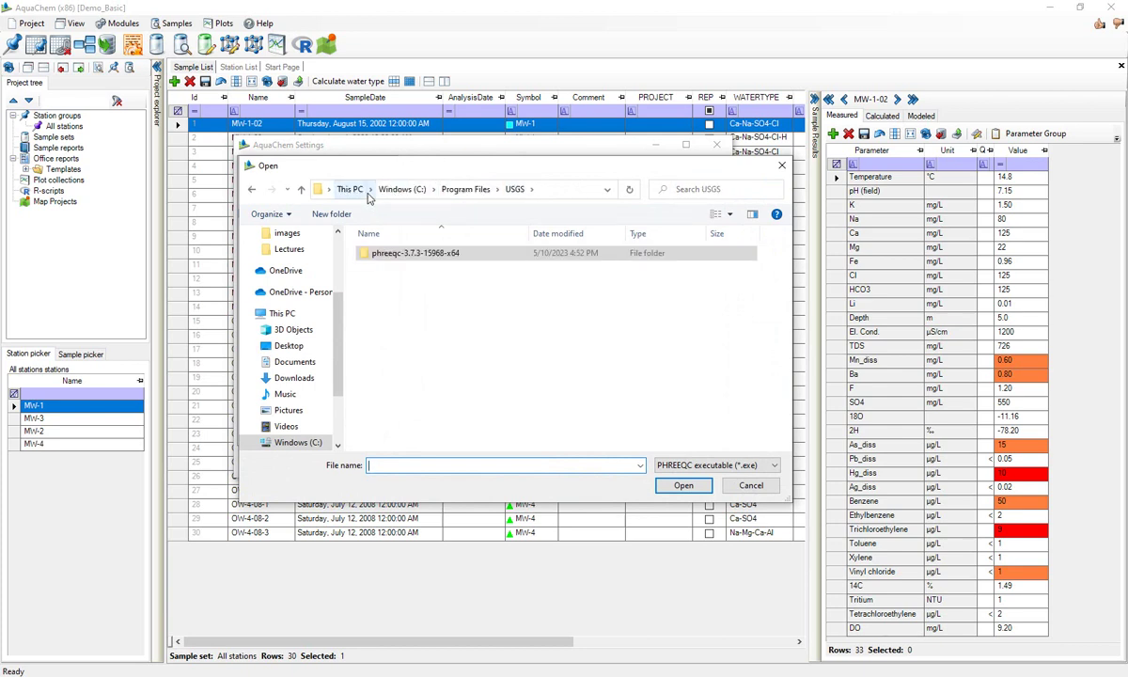
{"action": "left_click", "coordinate": [395, 189]}
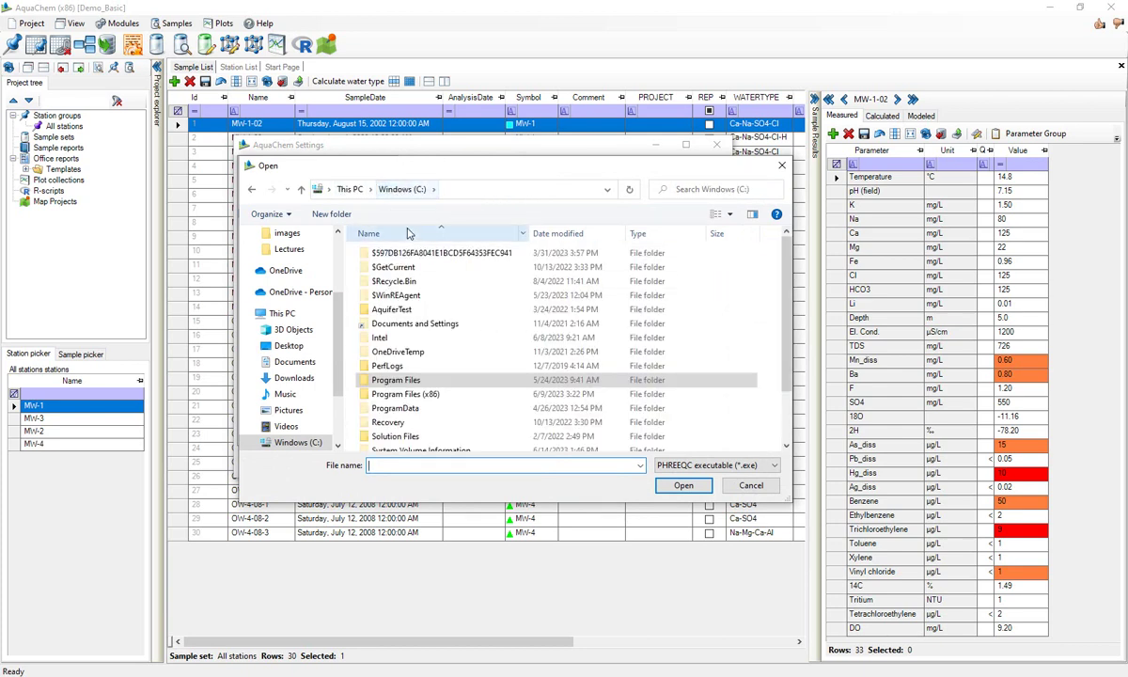
{"action": "double_click", "coordinate": [410, 378]}
{"action": "scroll", "coordinate": [408, 376], "scroll_direction": "down", "scroll_amount": 8}
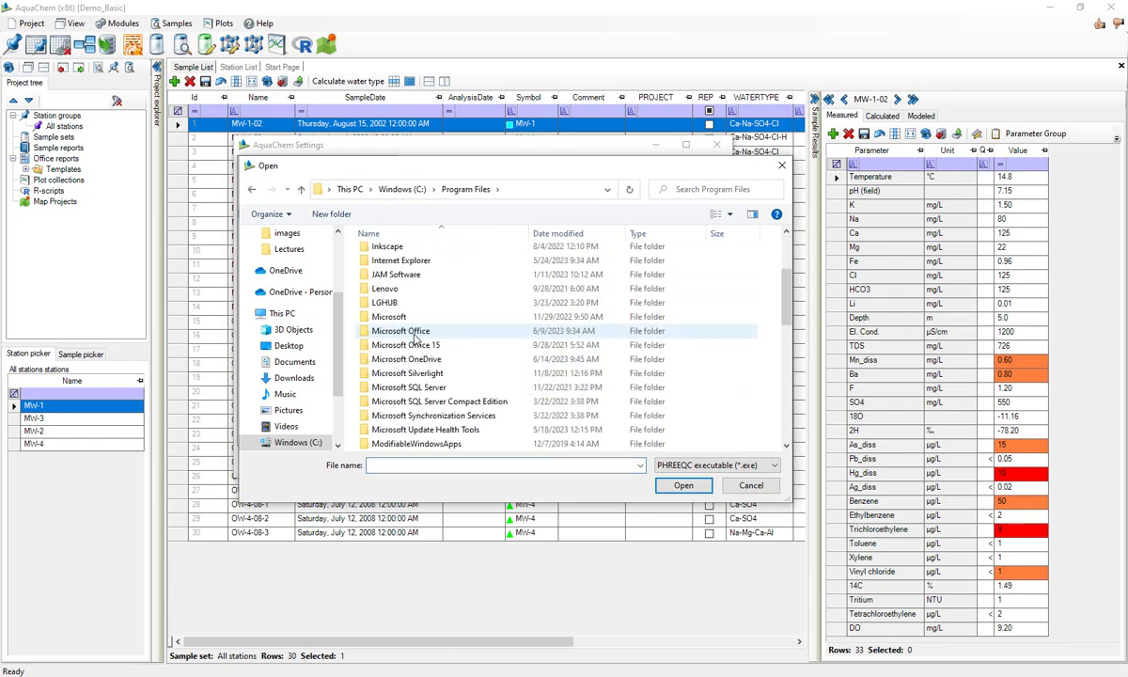
{"action": "double_click", "coordinate": [391, 374]}
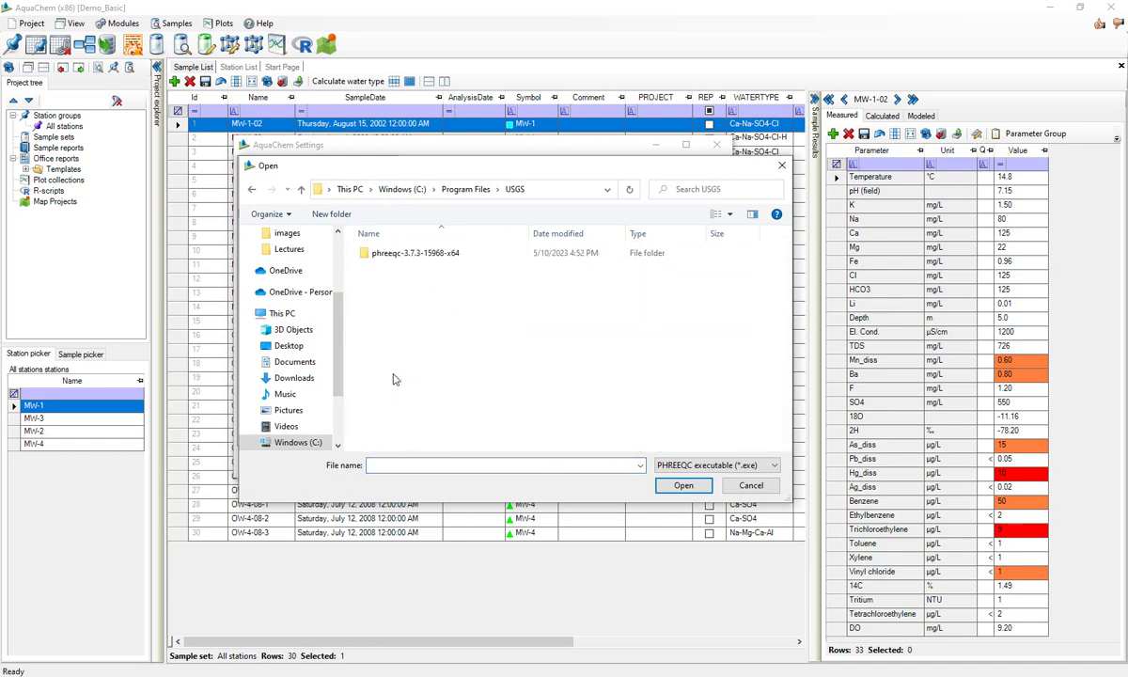
{"action": "double_click", "coordinate": [410, 259]}
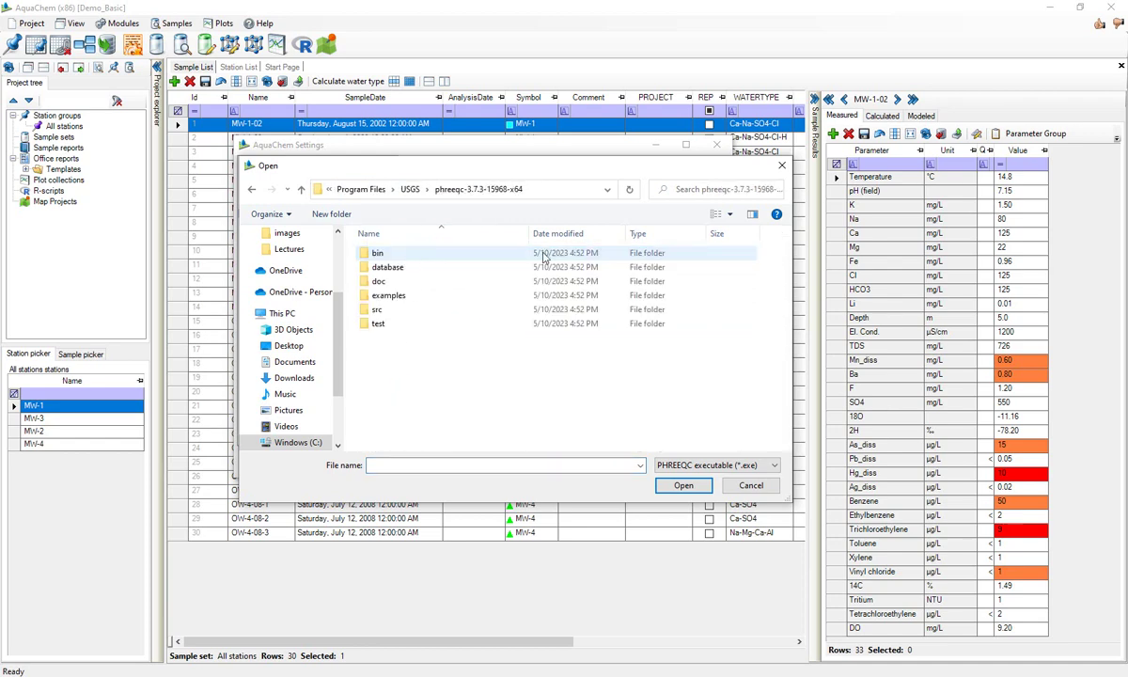
{"action": "double_click", "coordinate": [379, 253]}
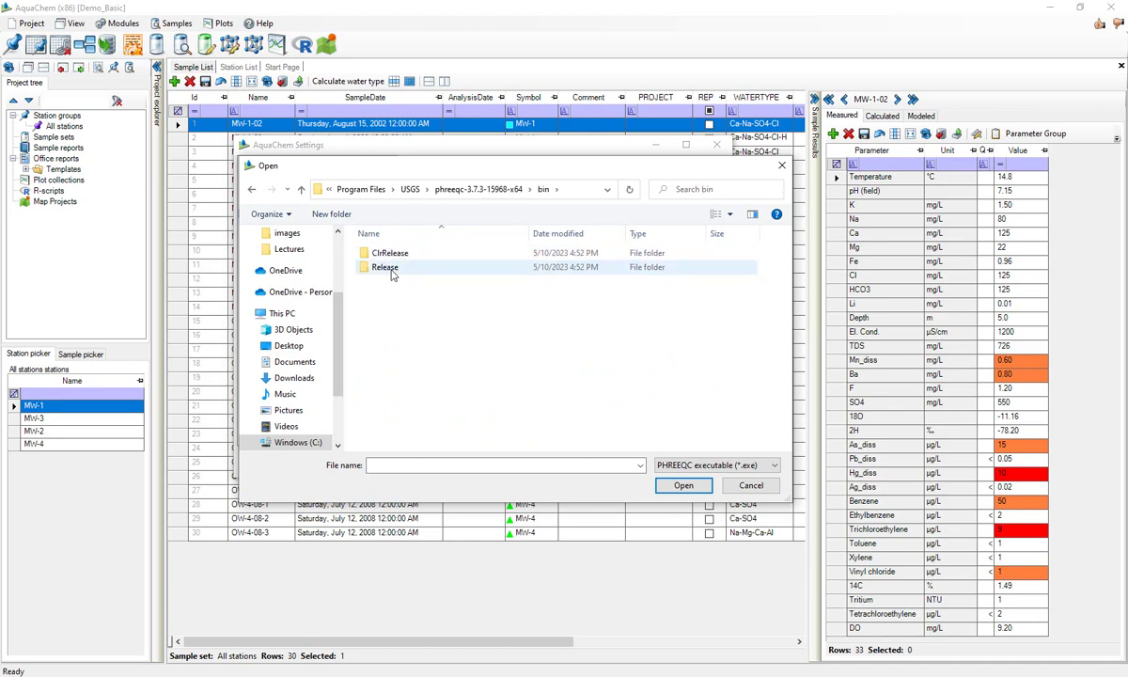
{"action": "double_click", "coordinate": [389, 269]}
{"action": "left_click", "coordinate": [393, 254]}
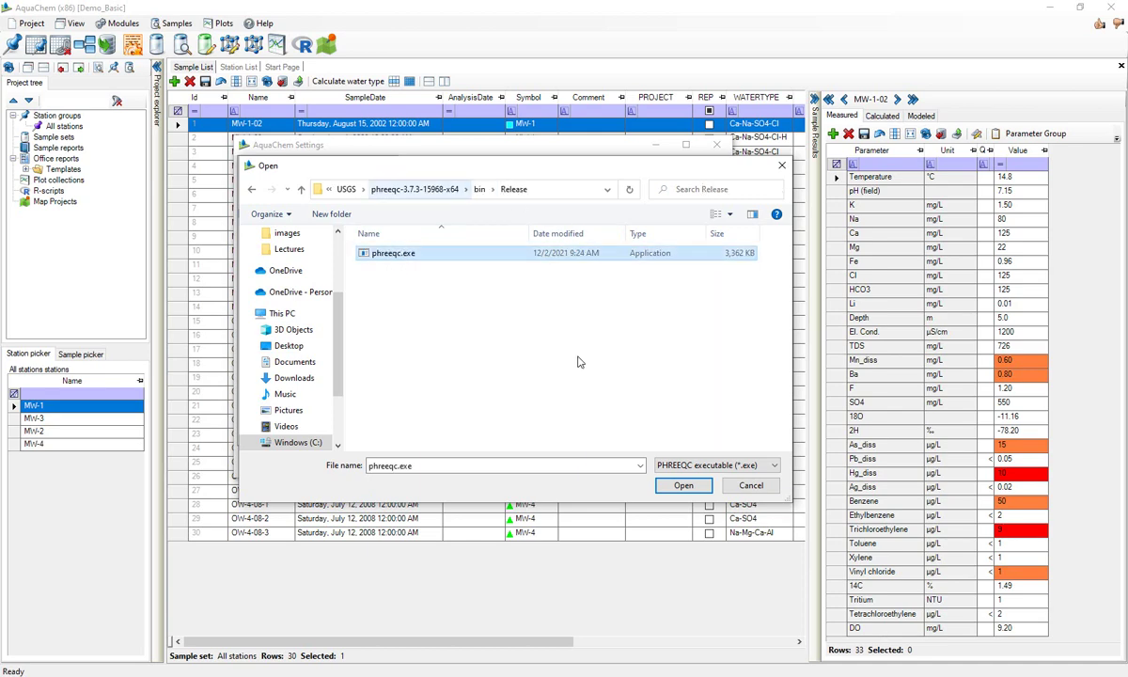
{"action": "left_click", "coordinate": [684, 486]}
Step: Set the graphical interface to phreeqci.exe from Program Files (x86)\USGS\Phreeqc Interactive 3.7.3-15968\bin and confirm
{"action": "left_click", "coordinate": [554, 211]}
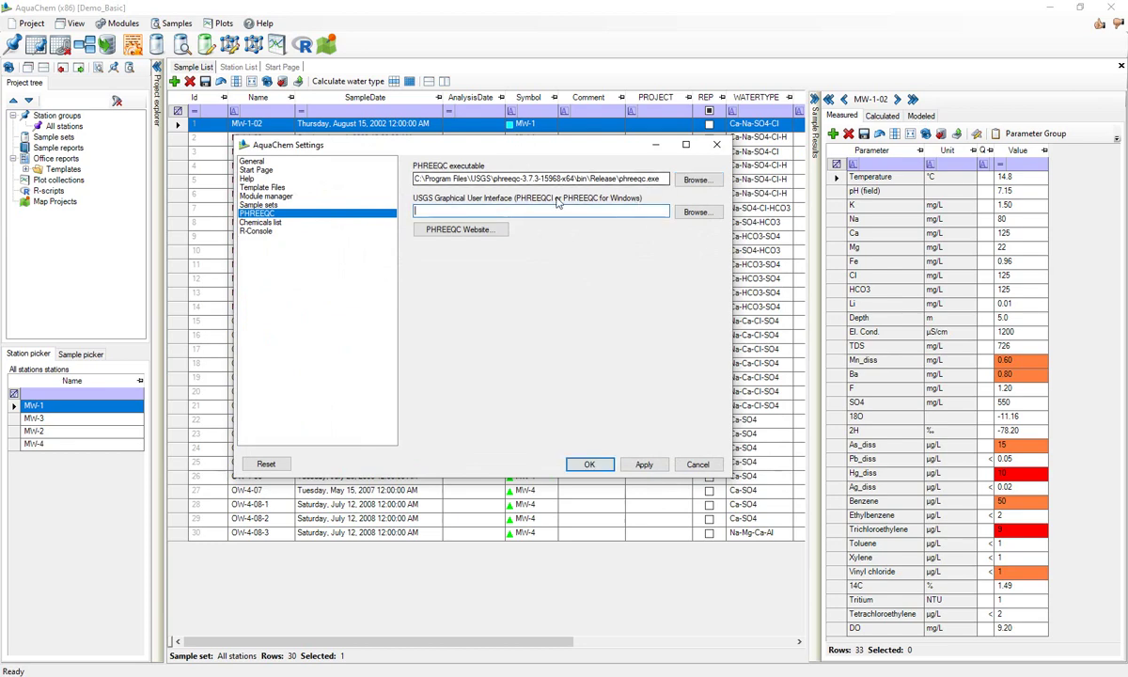
{"action": "left_click", "coordinate": [697, 211]}
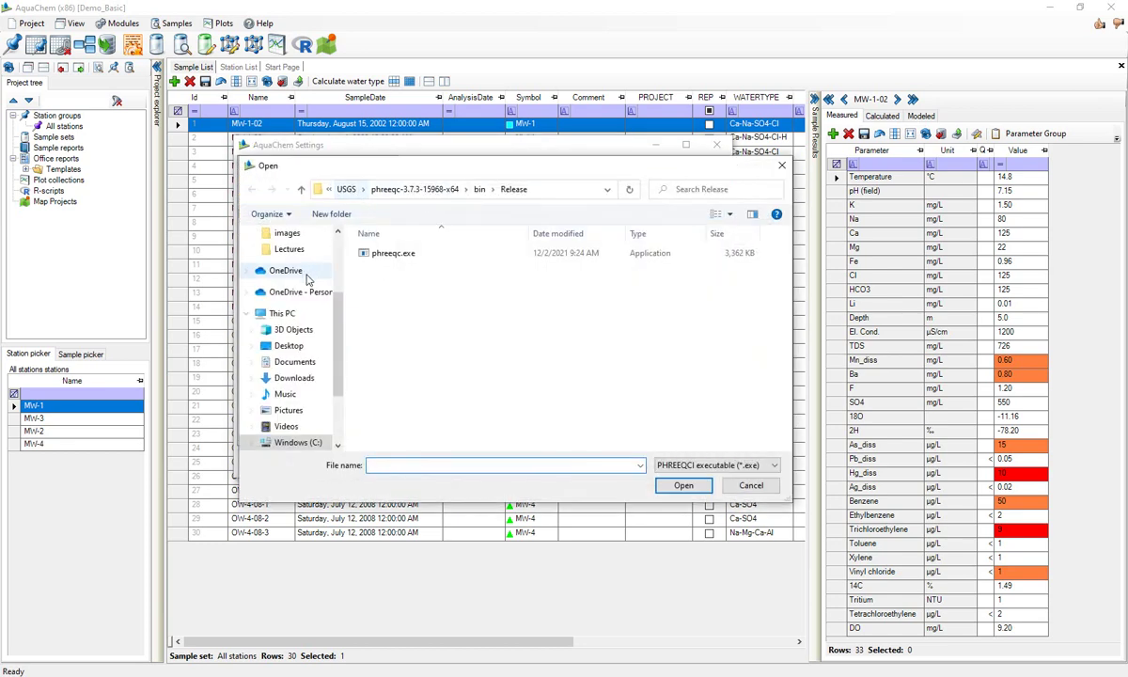
{"action": "left_click", "coordinate": [299, 443]}
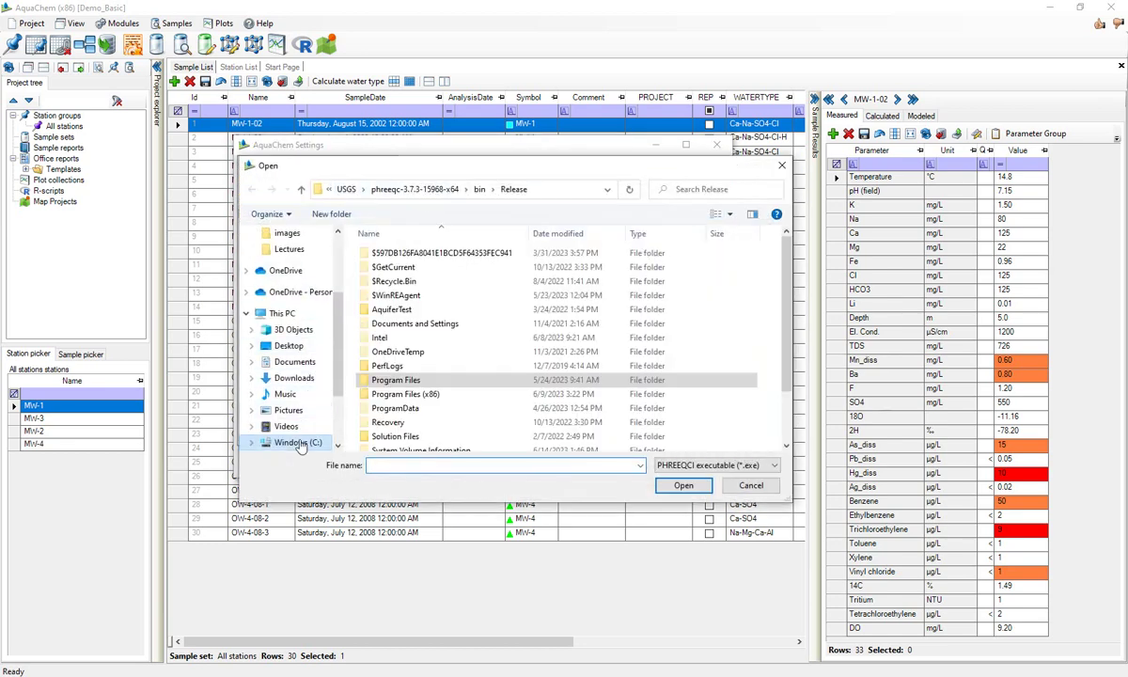
{"action": "double_click", "coordinate": [433, 394]}
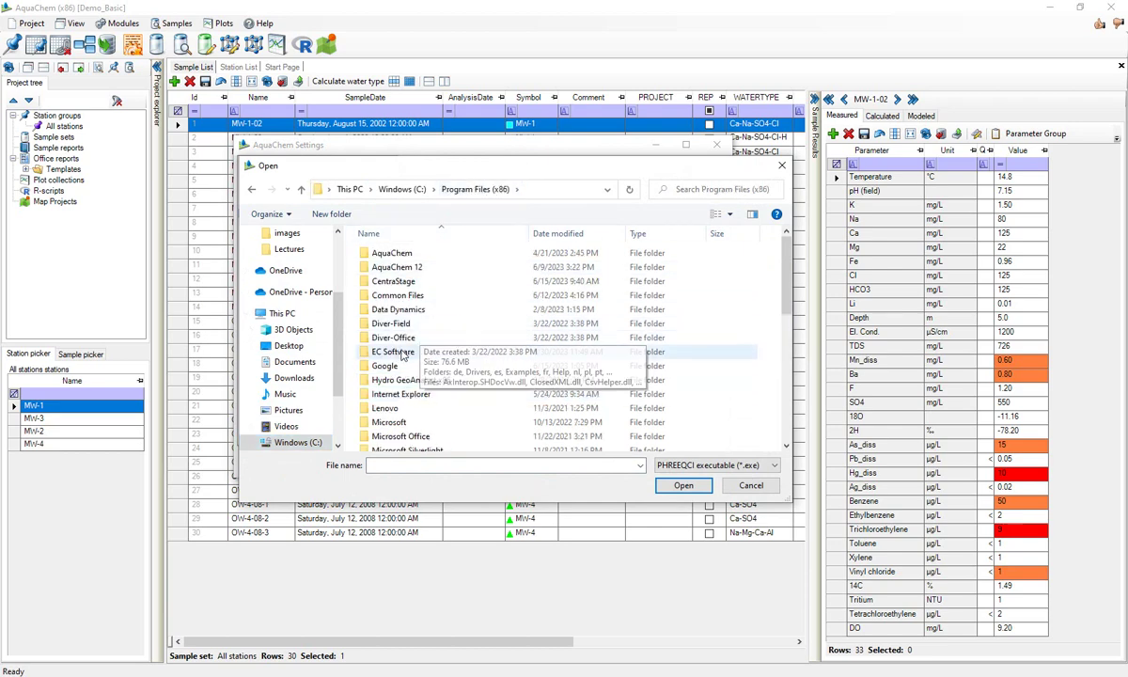
{"action": "scroll", "coordinate": [451, 263], "scroll_direction": "down", "scroll_amount": 10}
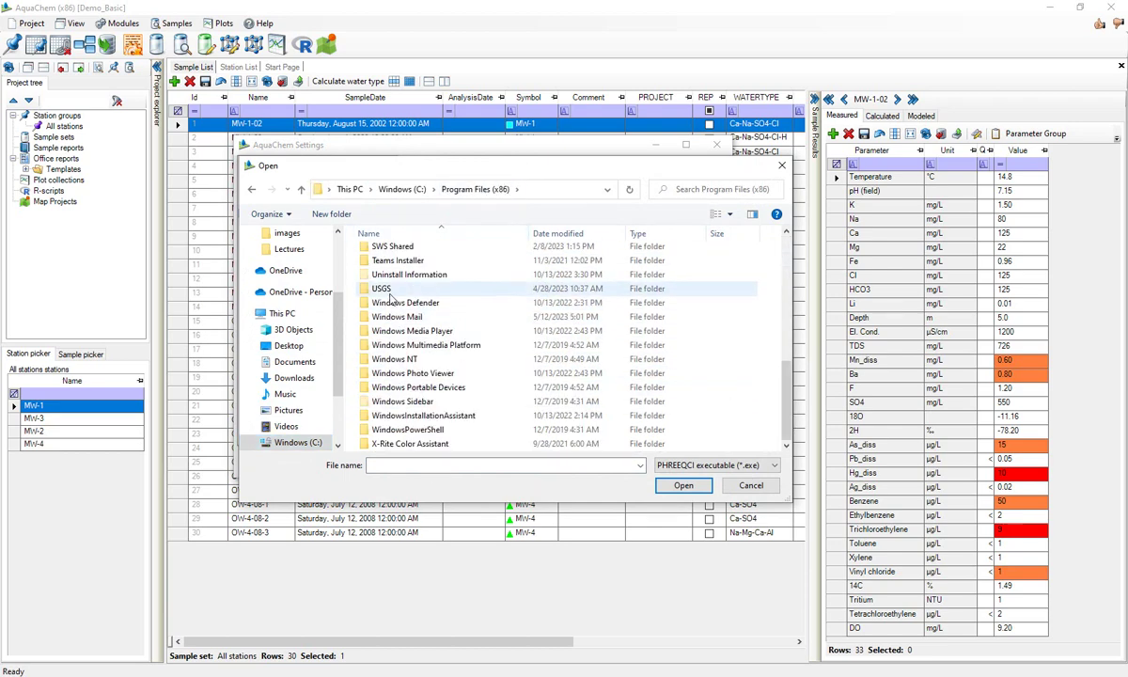
{"action": "double_click", "coordinate": [402, 282]}
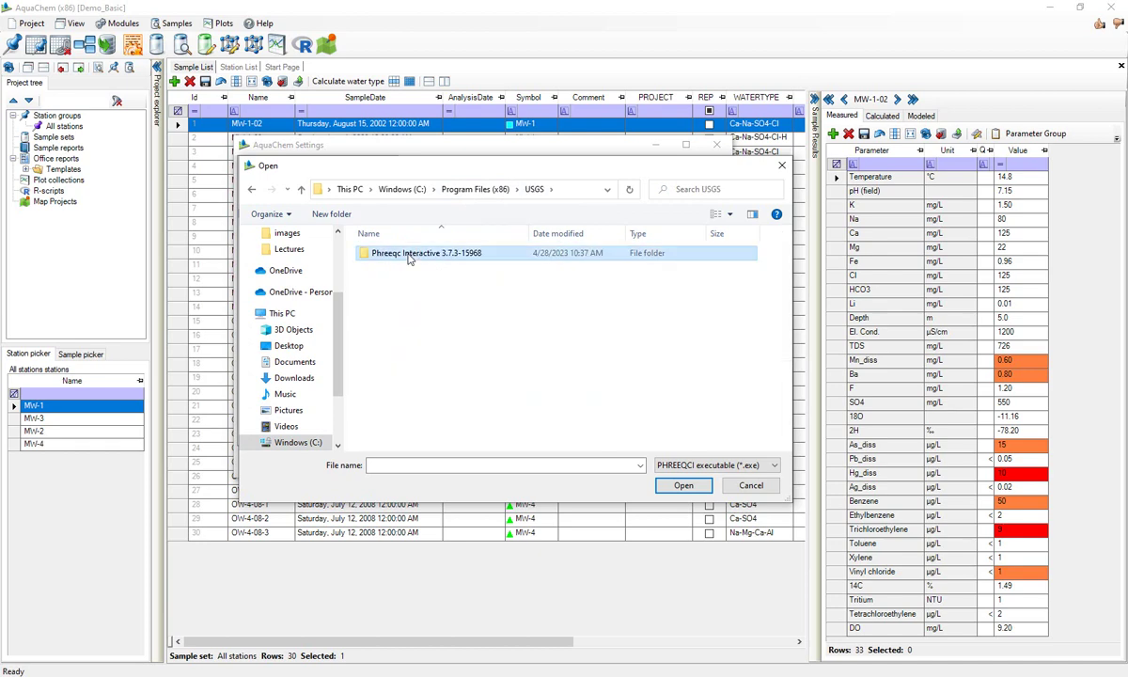
{"action": "double_click", "coordinate": [395, 254]}
{"action": "double_click", "coordinate": [393, 255]}
{"action": "double_click", "coordinate": [396, 254]}
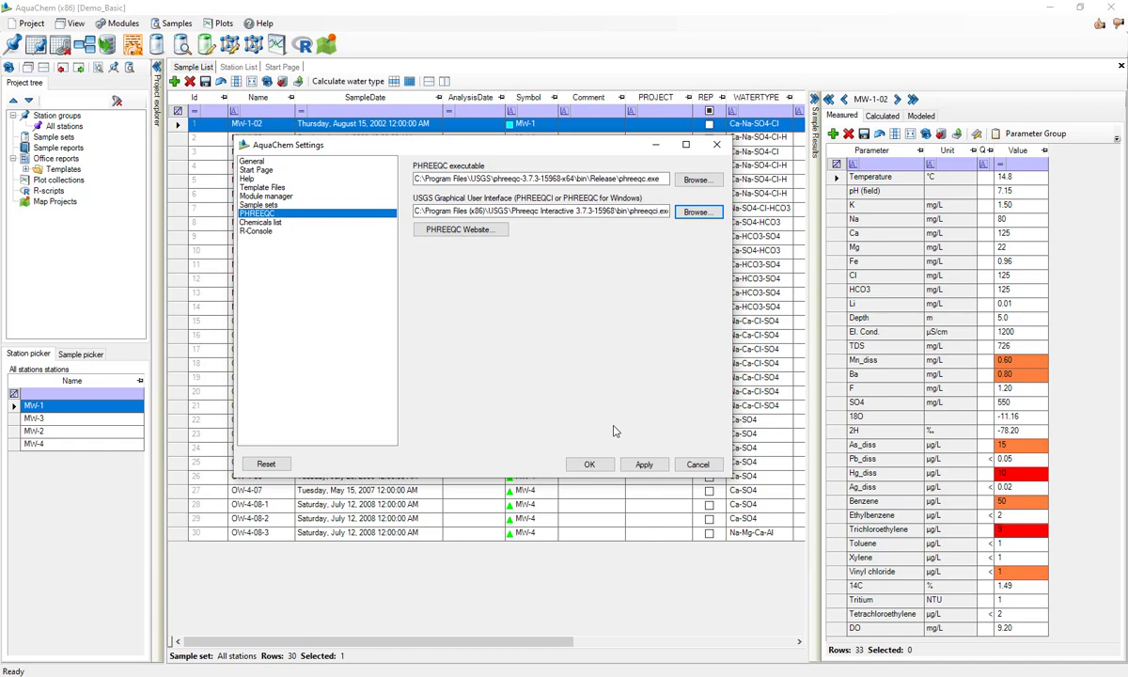
{"action": "left_click", "coordinate": [585, 466]}
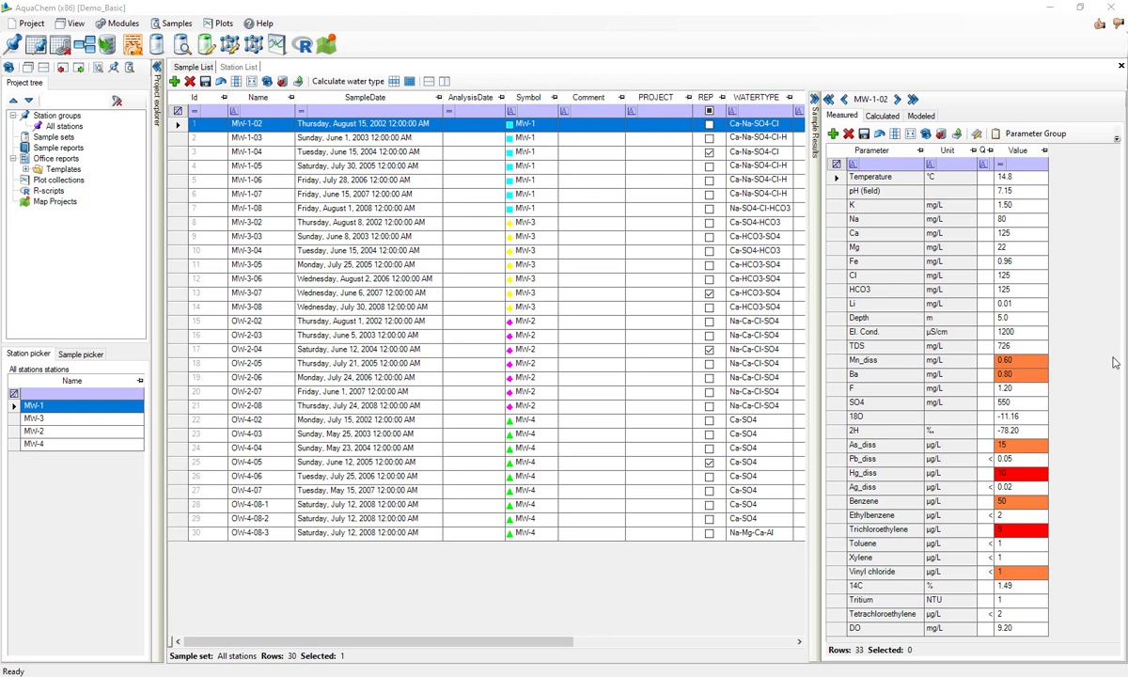
Step: Open Project Properties at its PHREEQC page, showing no database or parameter mapping yet
{"action": "left_click", "coordinate": [31, 24]}
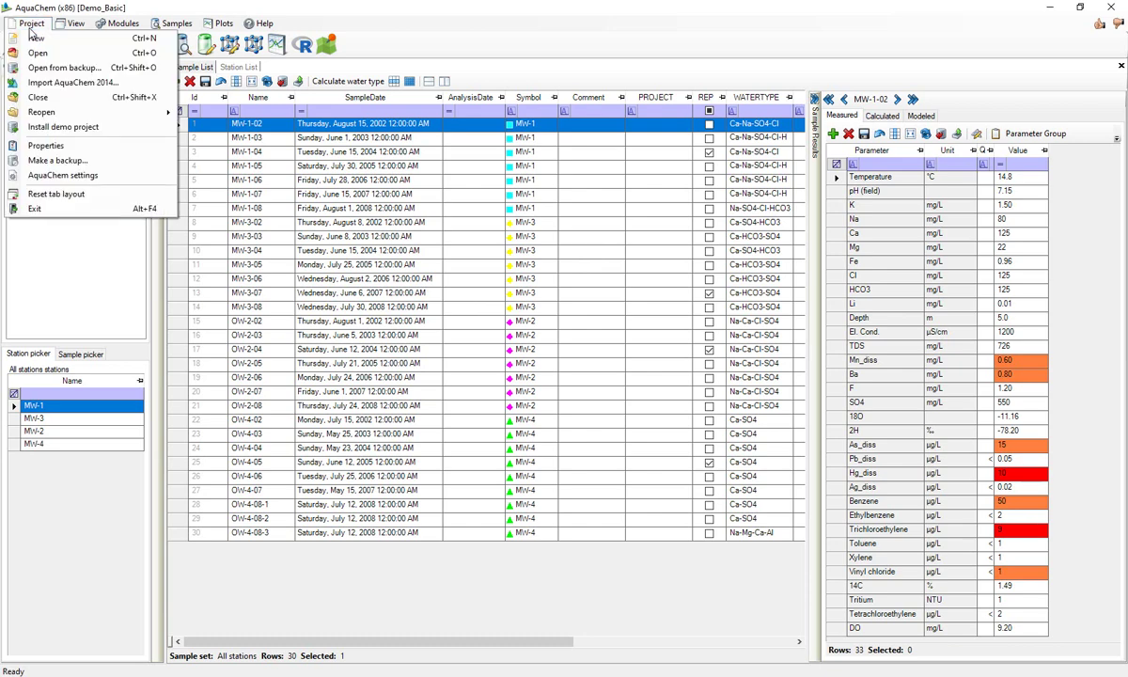
{"action": "left_click", "coordinate": [44, 147]}
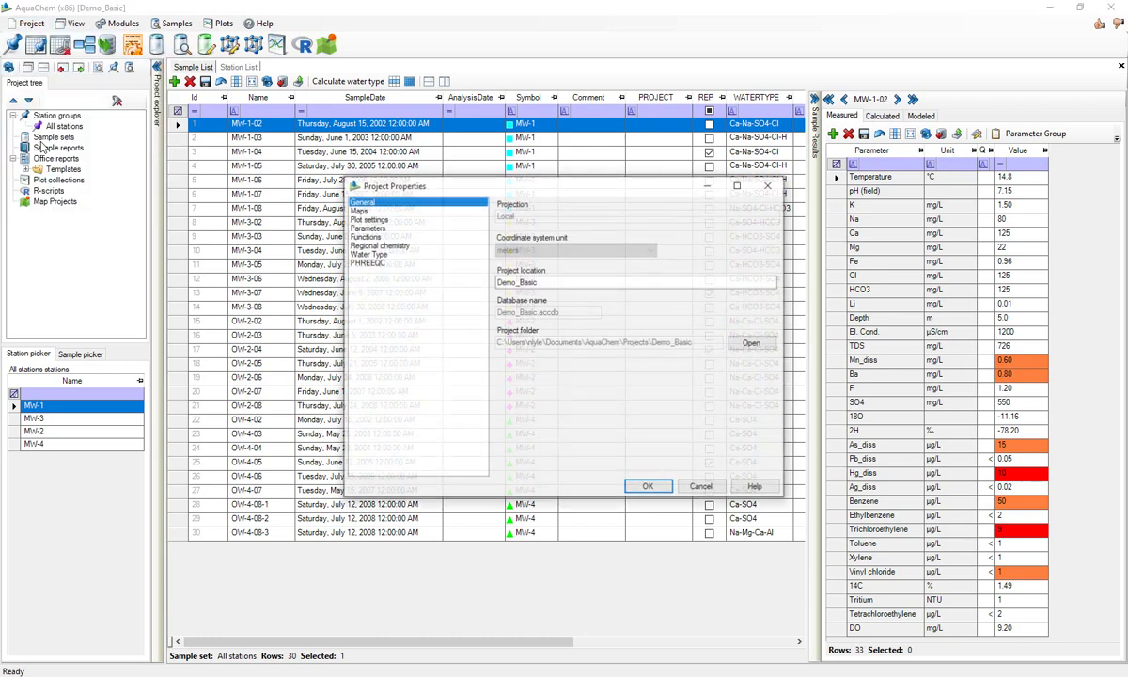
{"action": "left_click", "coordinate": [369, 263]}
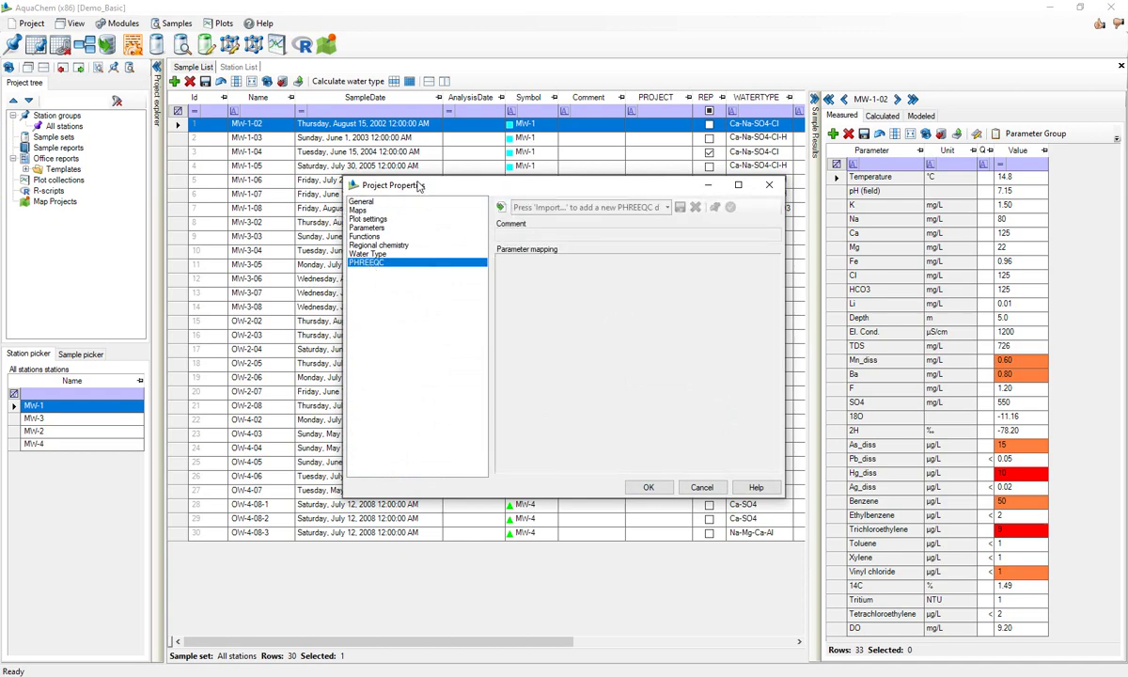
{"action": "left_click_drag", "start_coordinate": [419, 185], "coordinate": [364, 162]}
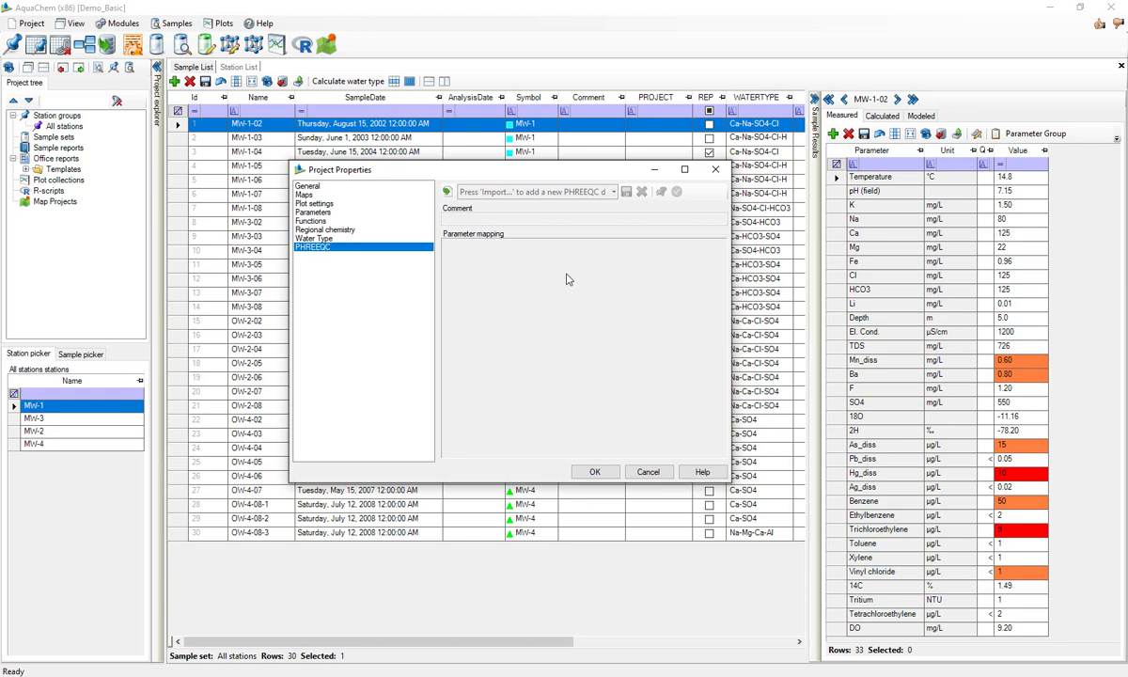
Step: Start a database import and select phreeqc.dat in the PHREEQC 3.7.3 database folder
{"action": "left_click", "coordinate": [450, 194]}
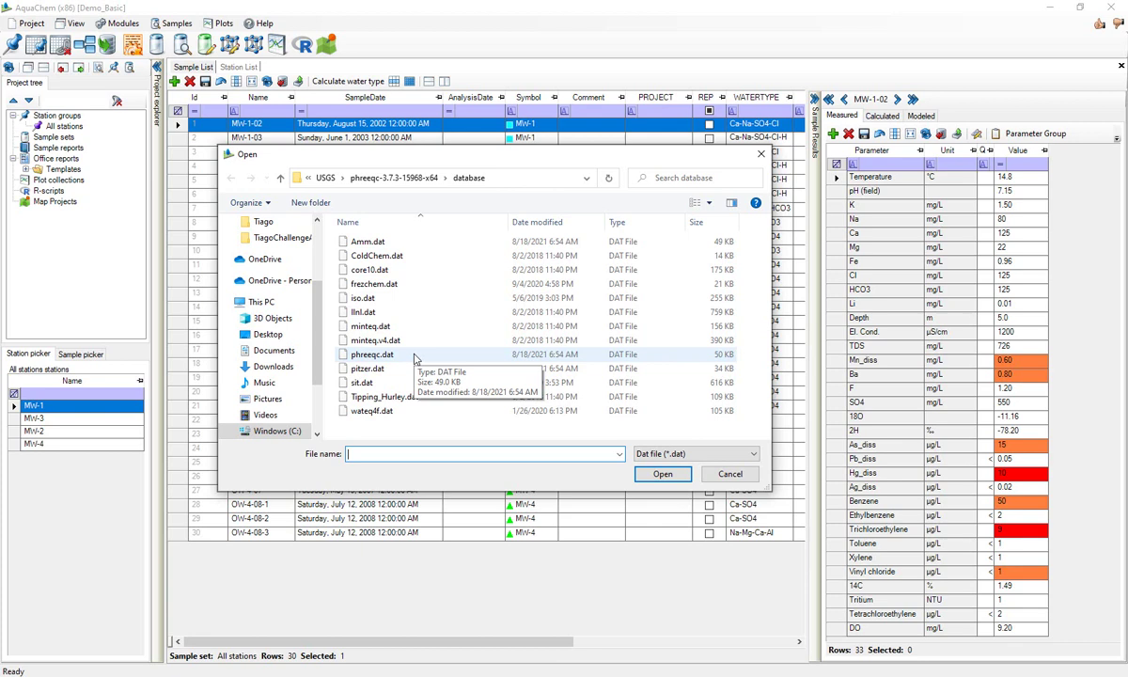
{"action": "left_click", "coordinate": [381, 357]}
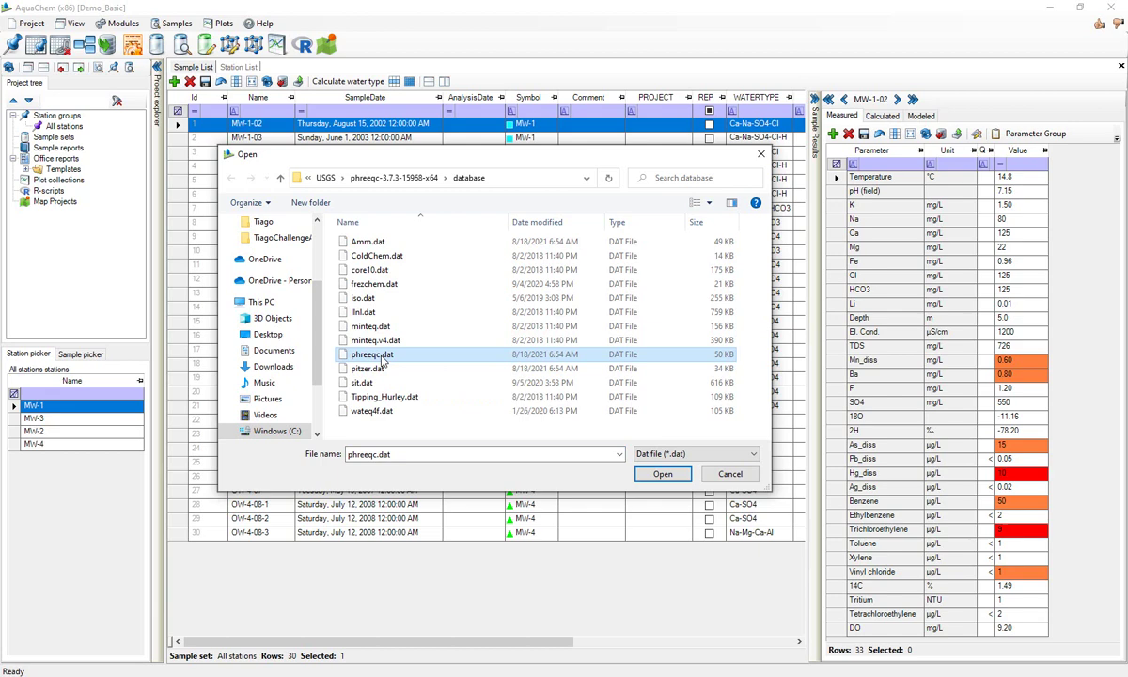
Step: Import phreeqc.dat into the project and review its element mapping list
{"action": "left_click", "coordinate": [663, 473]}
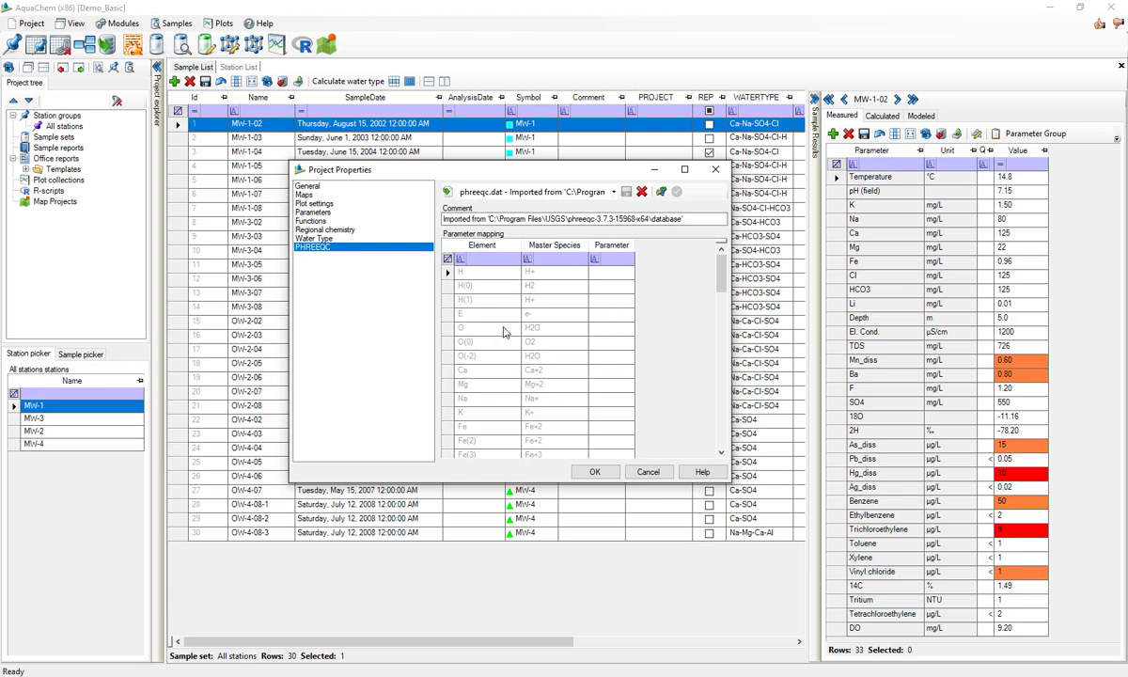
{"action": "scroll", "coordinate": [515, 366], "scroll_direction": "down", "scroll_amount": 3}
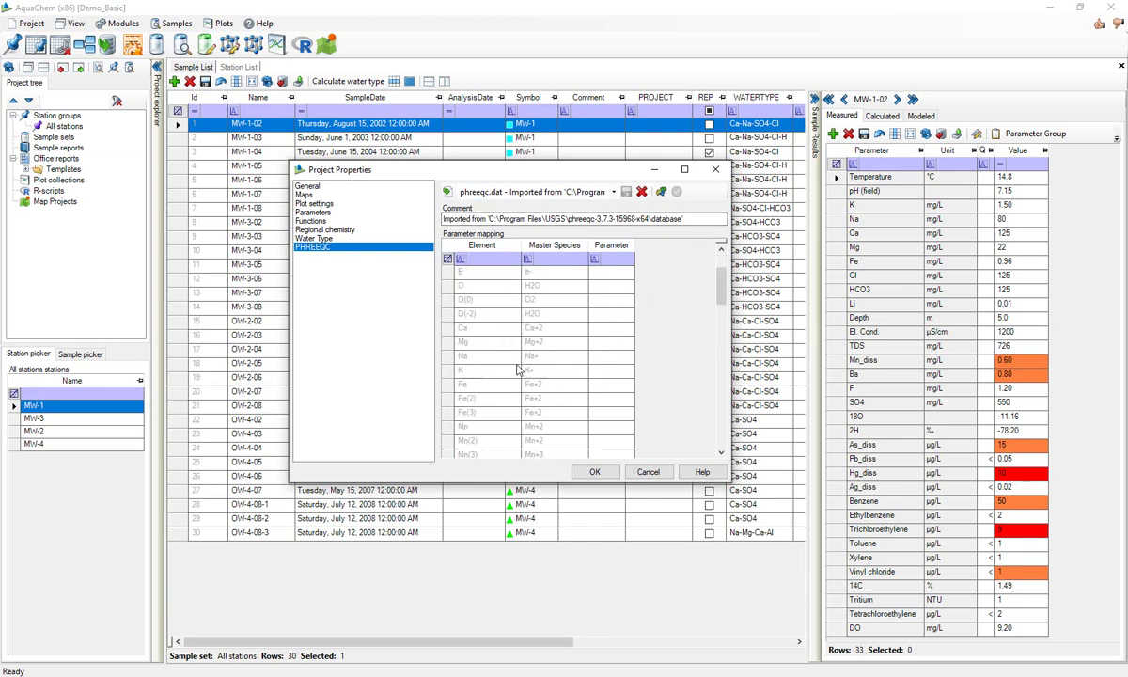
{"action": "scroll", "coordinate": [515, 370], "scroll_direction": "up", "scroll_amount": 3}
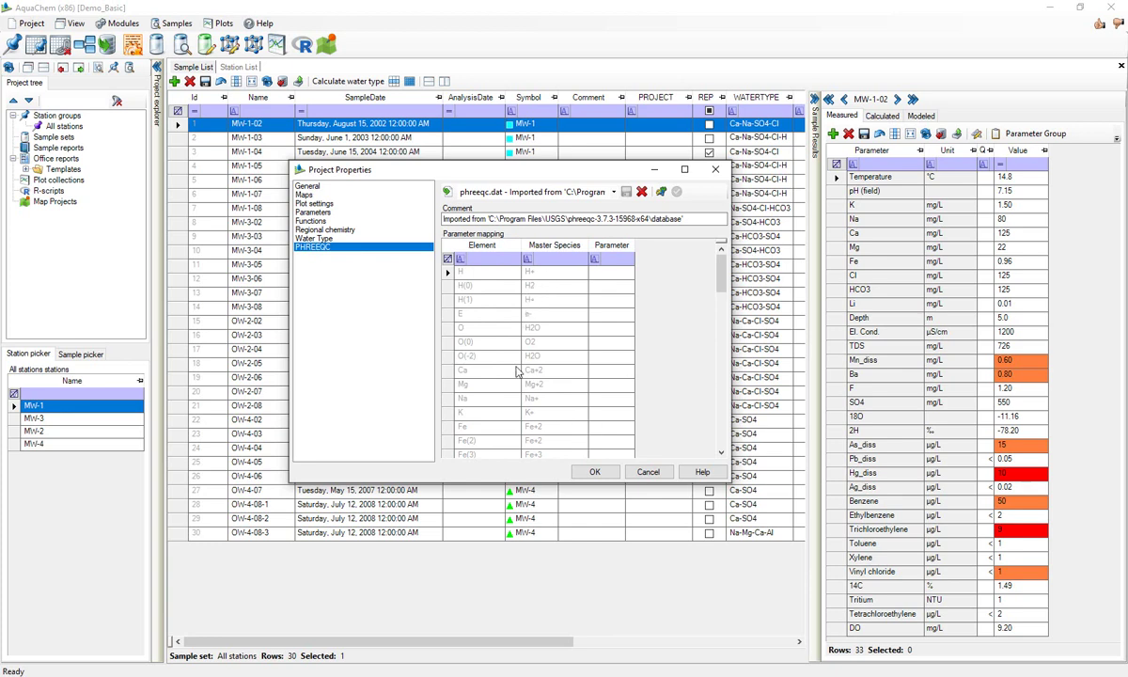
{"action": "scroll", "coordinate": [515, 369], "scroll_direction": "down", "scroll_amount": 10}
{"action": "scroll", "coordinate": [515, 369], "scroll_direction": "up", "scroll_amount": 8}
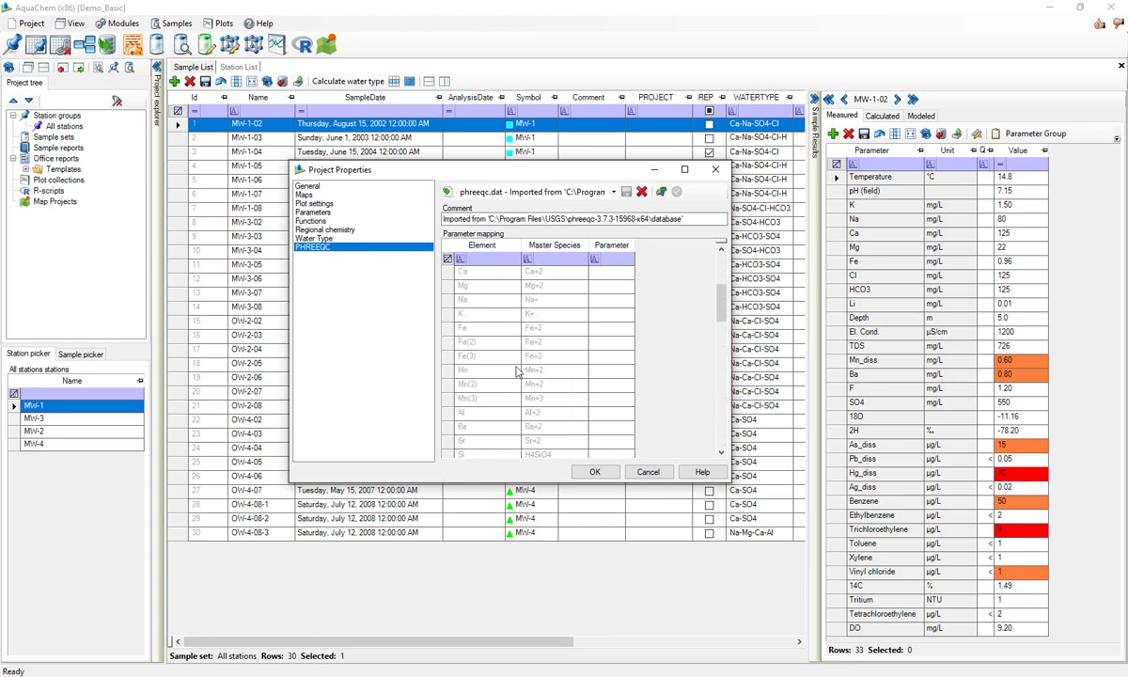
{"action": "scroll", "coordinate": [515, 371], "scroll_direction": "up", "scroll_amount": 3}
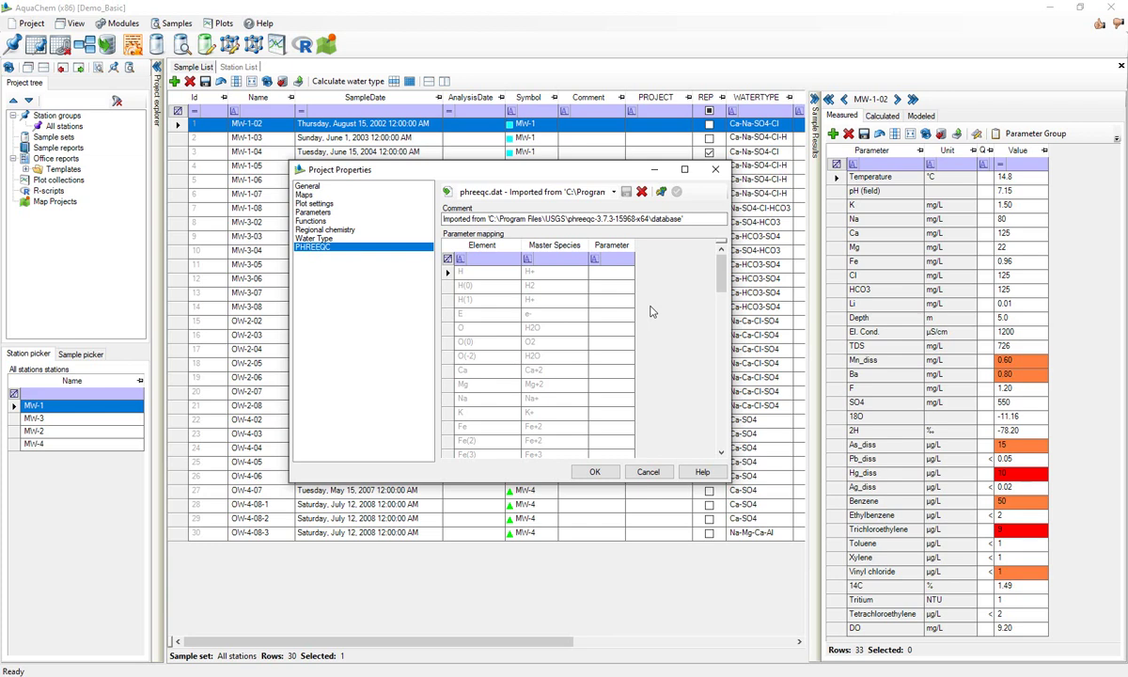
Step: Map the Ca element to the Ca parameter
{"action": "double_click", "coordinate": [602, 374]}
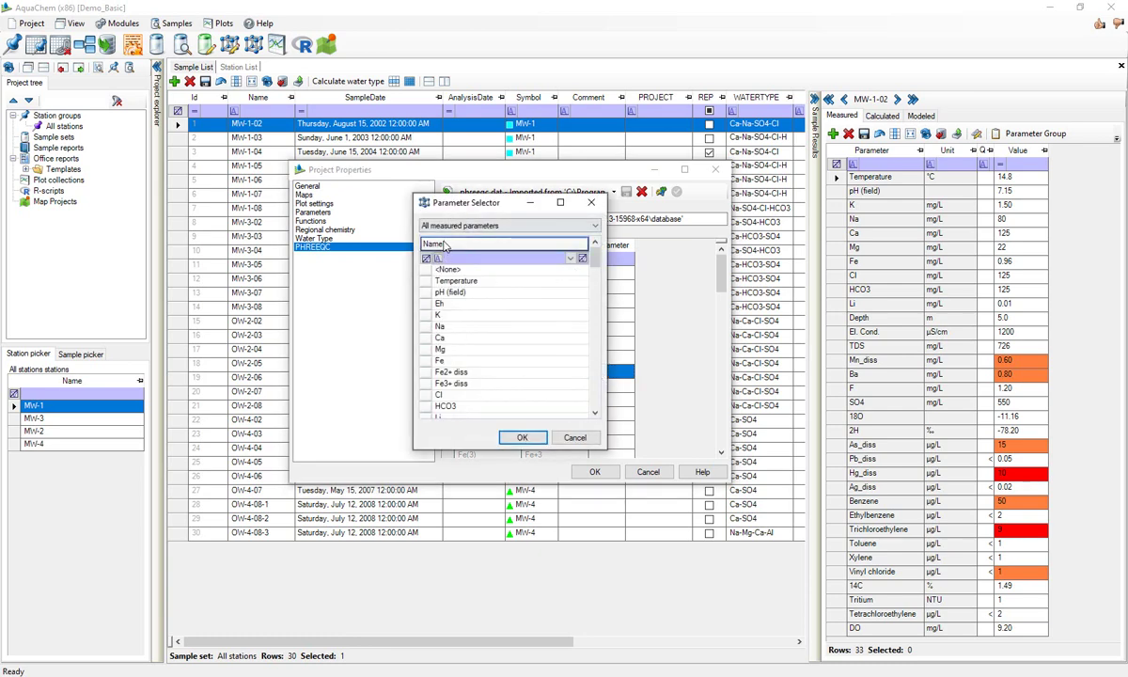
{"action": "left_click", "coordinate": [413, 335]}
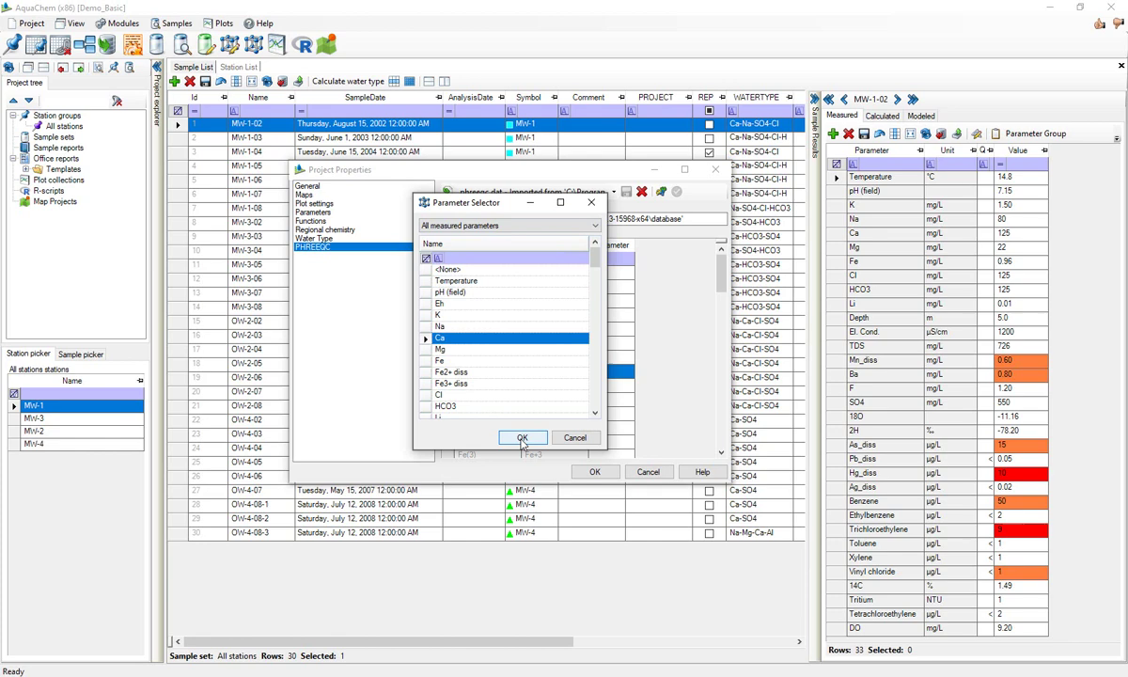
{"action": "left_click", "coordinate": [522, 437]}
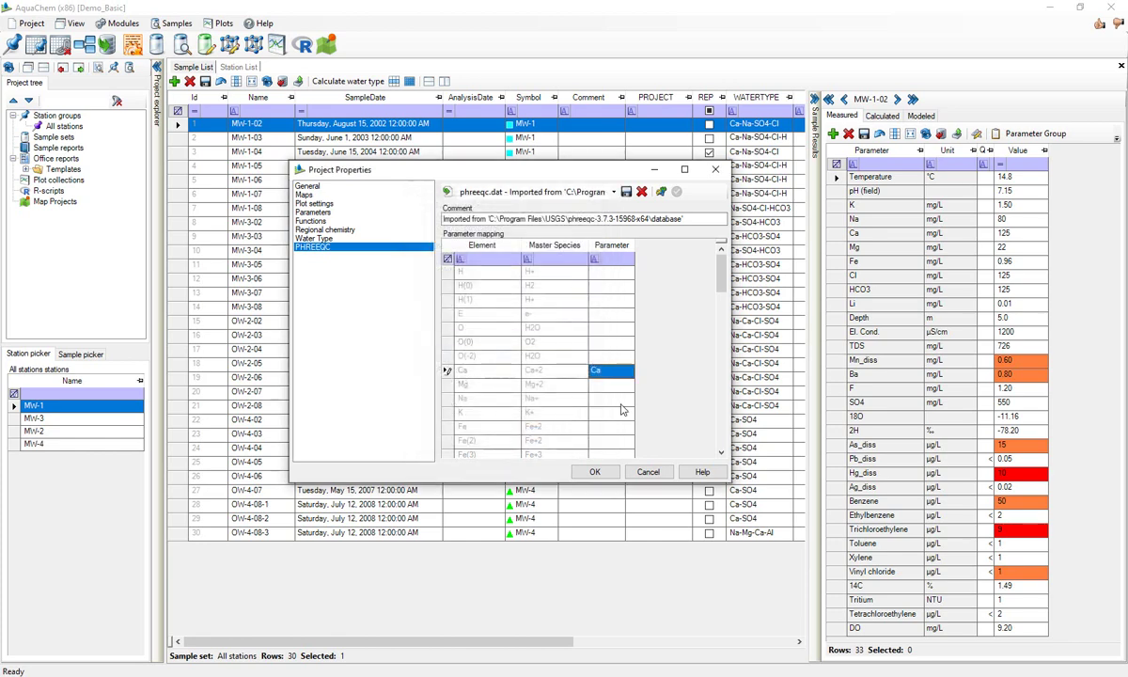
Step: Auto-map the remaining elements, such as O(0) to DO, Fe to Fe_tot and Mn to Mn_tot
{"action": "left_click", "coordinate": [662, 195]}
{"action": "scroll", "coordinate": [675, 330], "scroll_direction": "down", "scroll_amount": 3}
{"action": "scroll", "coordinate": [676, 333], "scroll_direction": "up", "scroll_amount": 3}
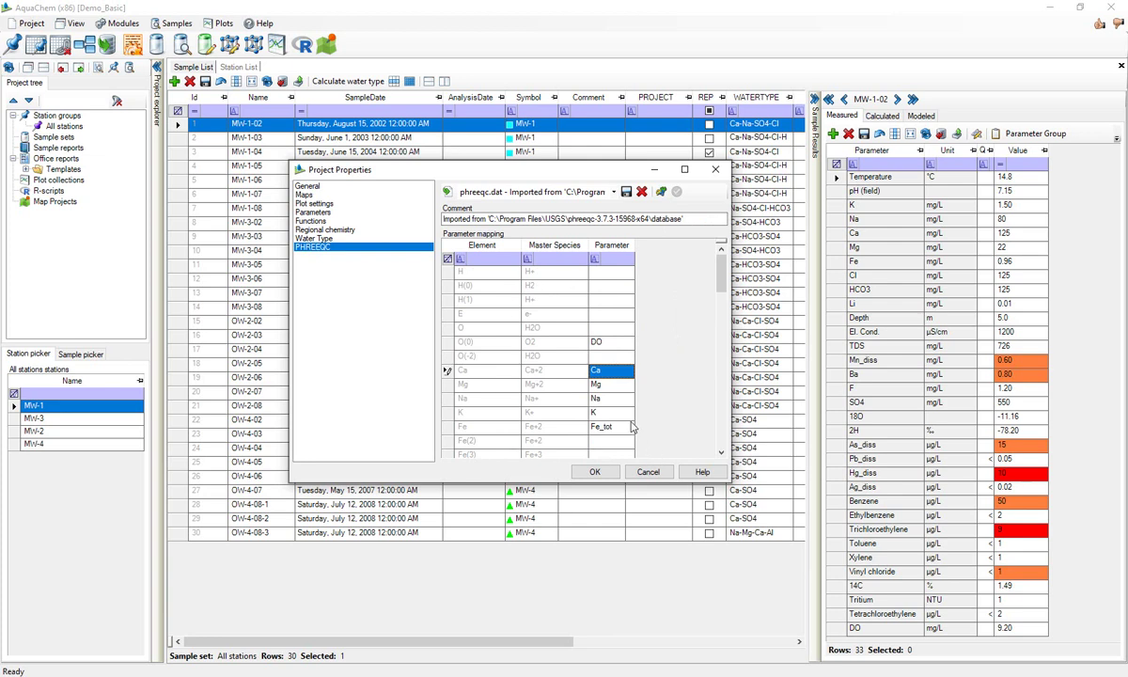
{"action": "scroll", "coordinate": [599, 378], "scroll_direction": "down", "scroll_amount": 1}
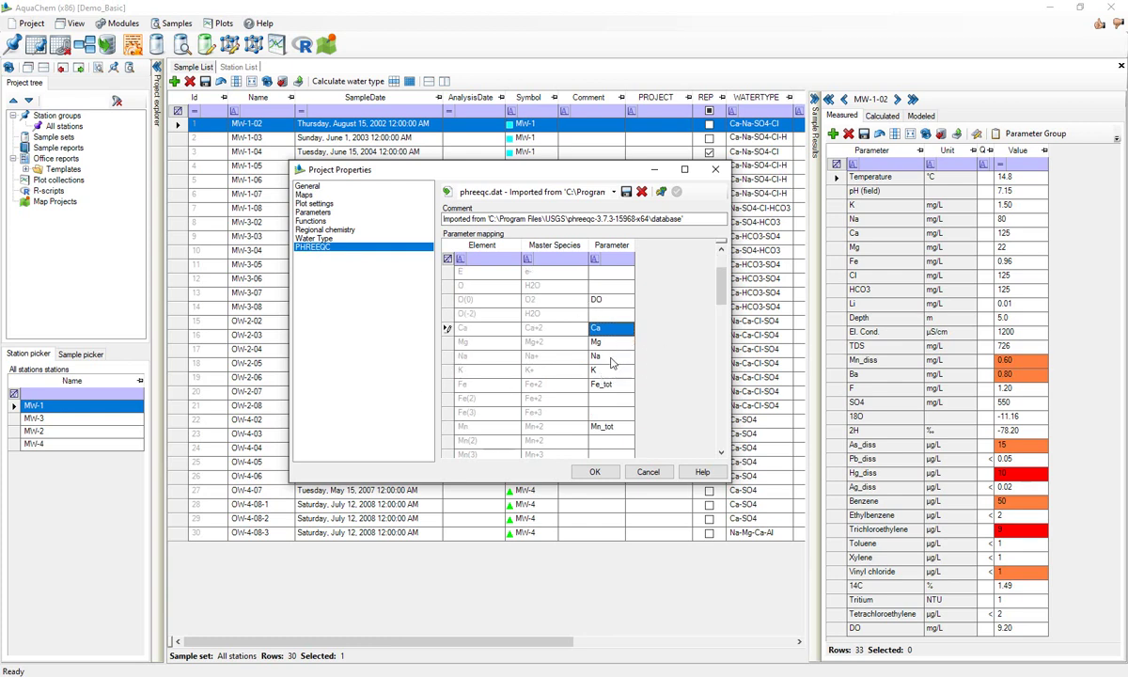
{"action": "scroll", "coordinate": [611, 362], "scroll_direction": "down", "scroll_amount": 4}
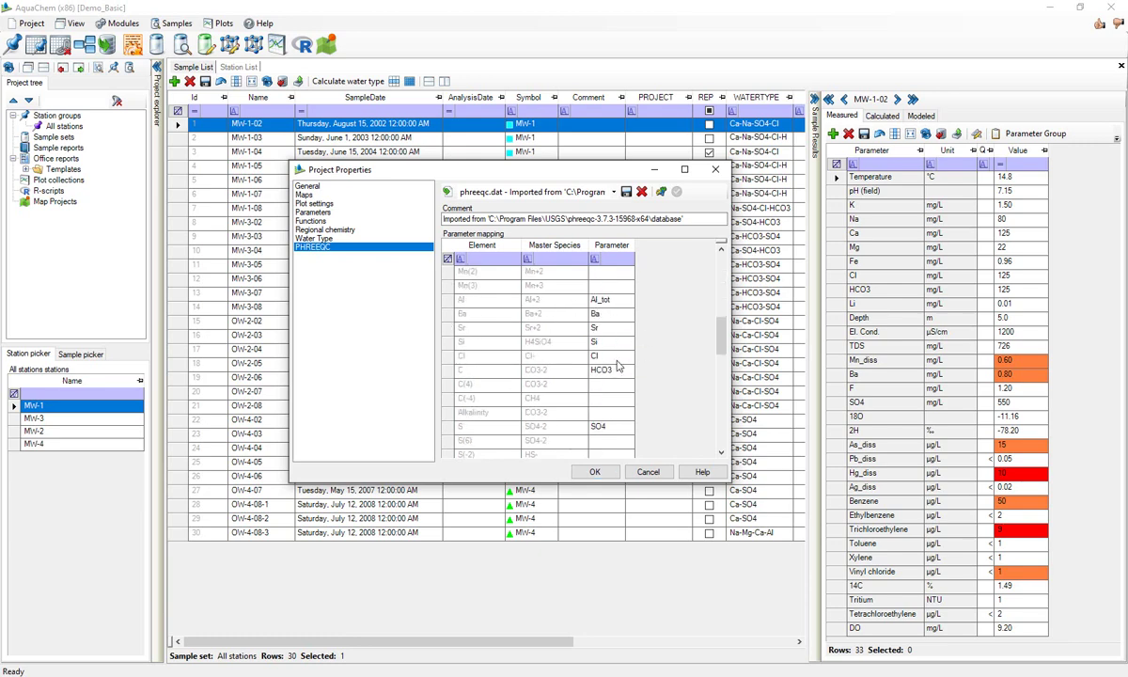
{"action": "scroll", "coordinate": [587, 348], "scroll_direction": "up", "scroll_amount": 4}
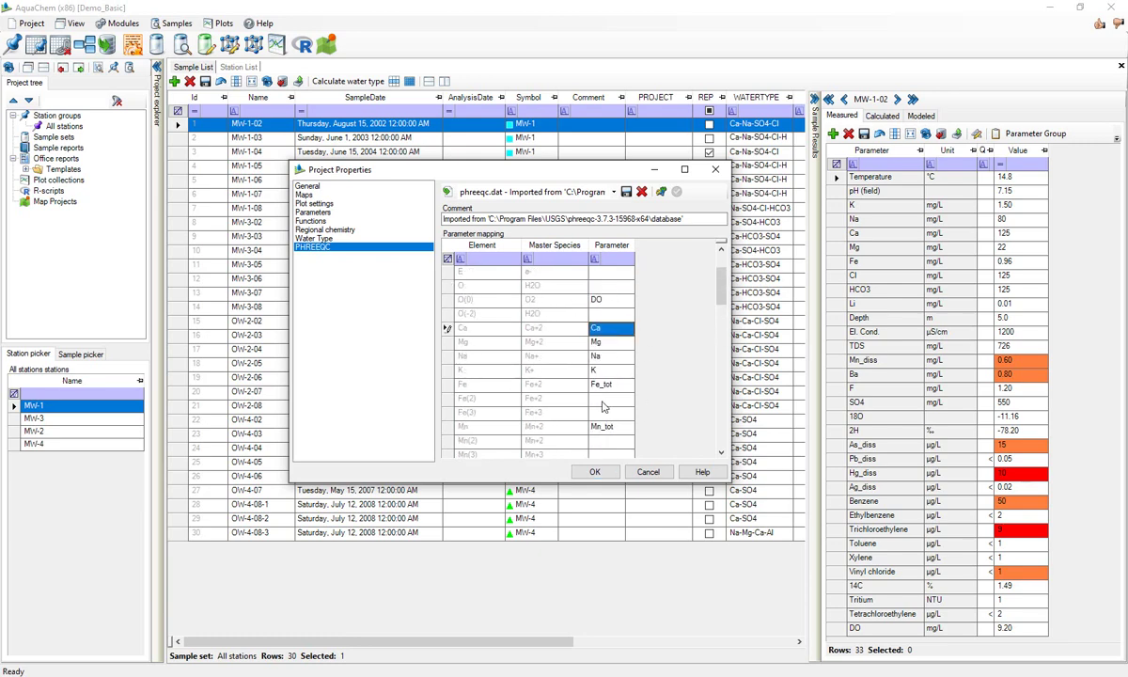
Step: Map the Fe(2) element to the Fe2+ diss parameter
{"action": "double_click", "coordinate": [603, 401]}
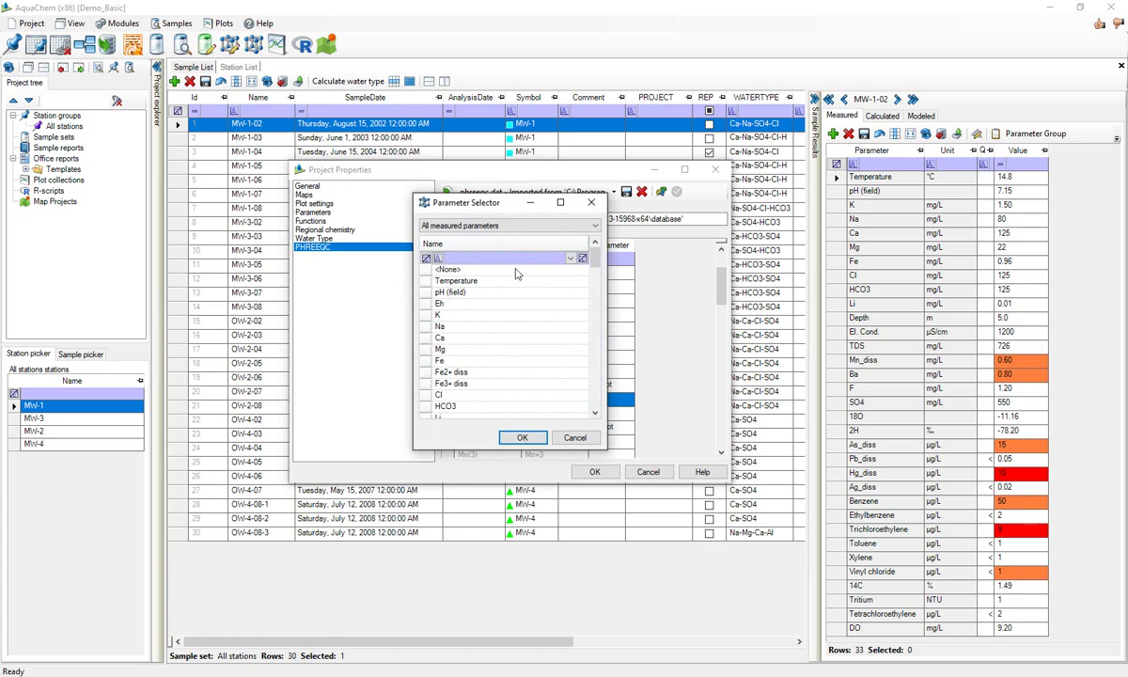
{"action": "left_click_drag", "start_coordinate": [439, 191], "coordinate": [235, 246]}
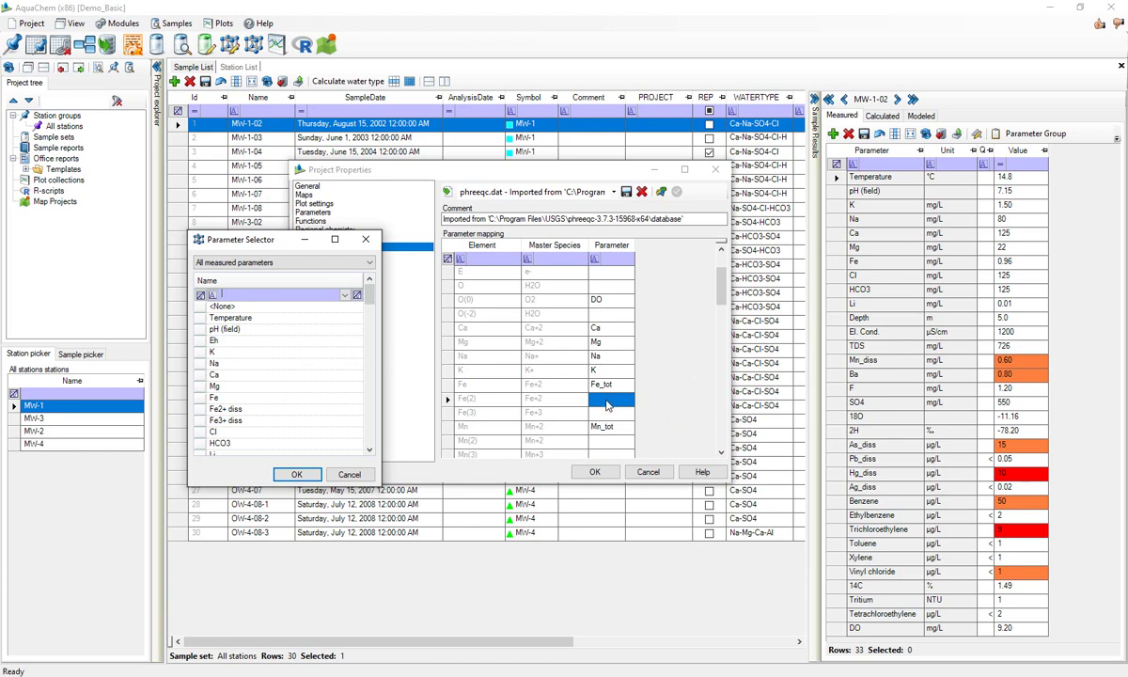
{"action": "left_click", "coordinate": [214, 409]}
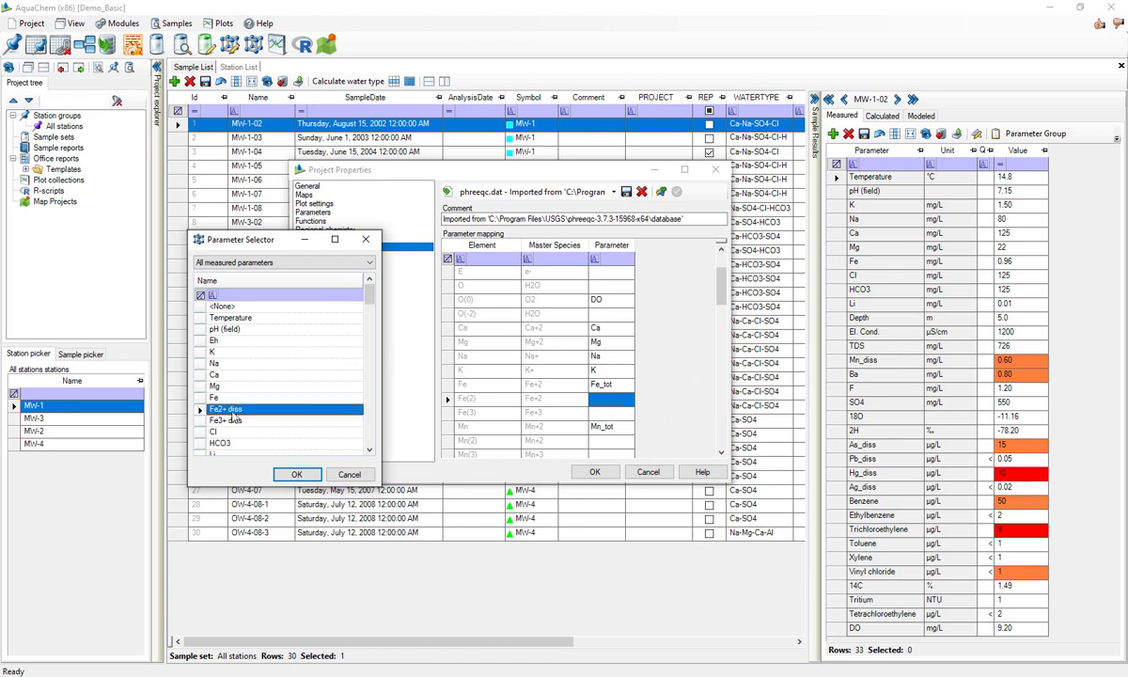
{"action": "left_click", "coordinate": [292, 476]}
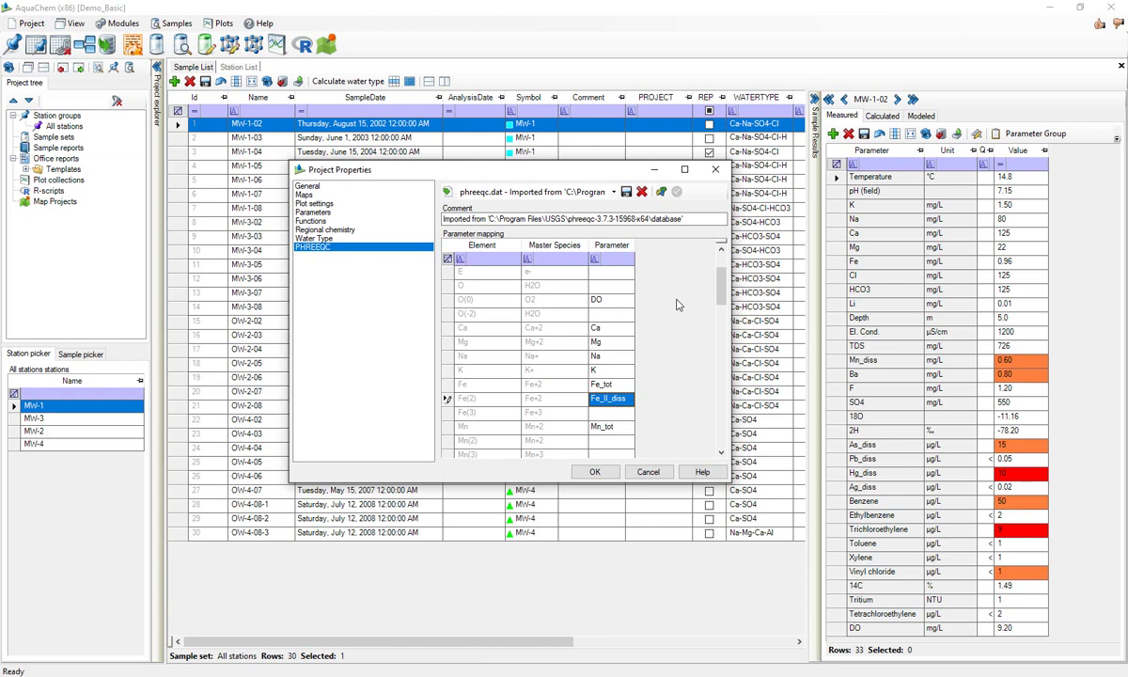
Step: Save the phreeqc.dat mapping, then import the minteq.v4.dat database
{"action": "left_click", "coordinate": [627, 191]}
{"action": "left_click", "coordinate": [447, 191]}
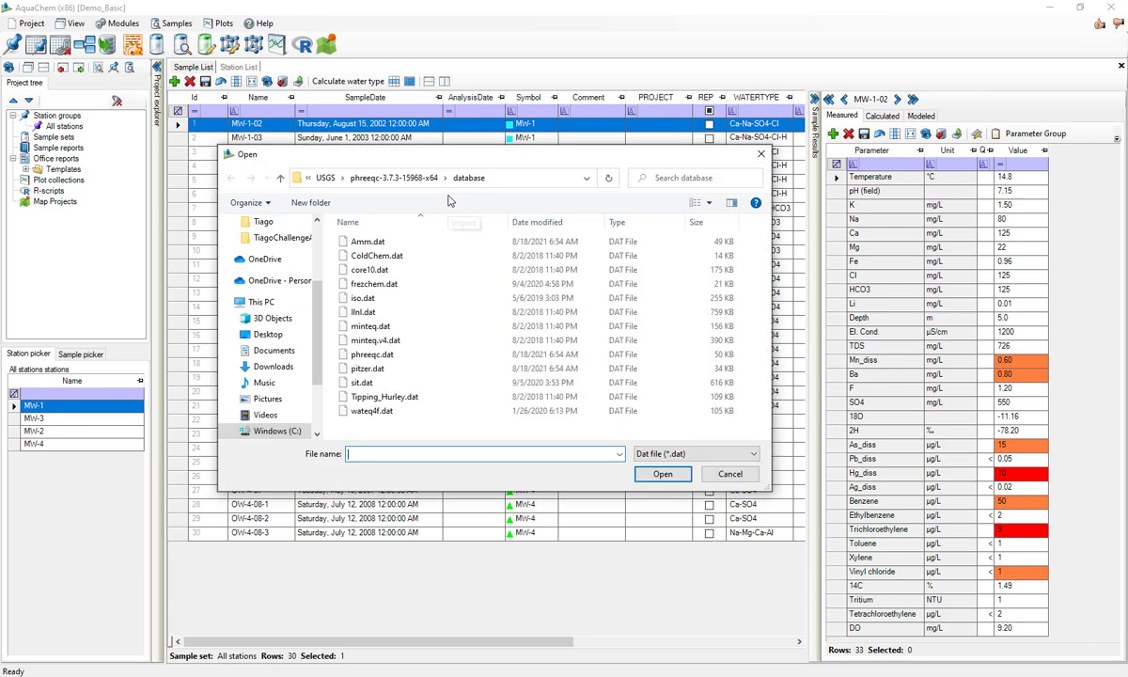
{"action": "left_click", "coordinate": [433, 340]}
{"action": "left_click", "coordinate": [662, 473]}
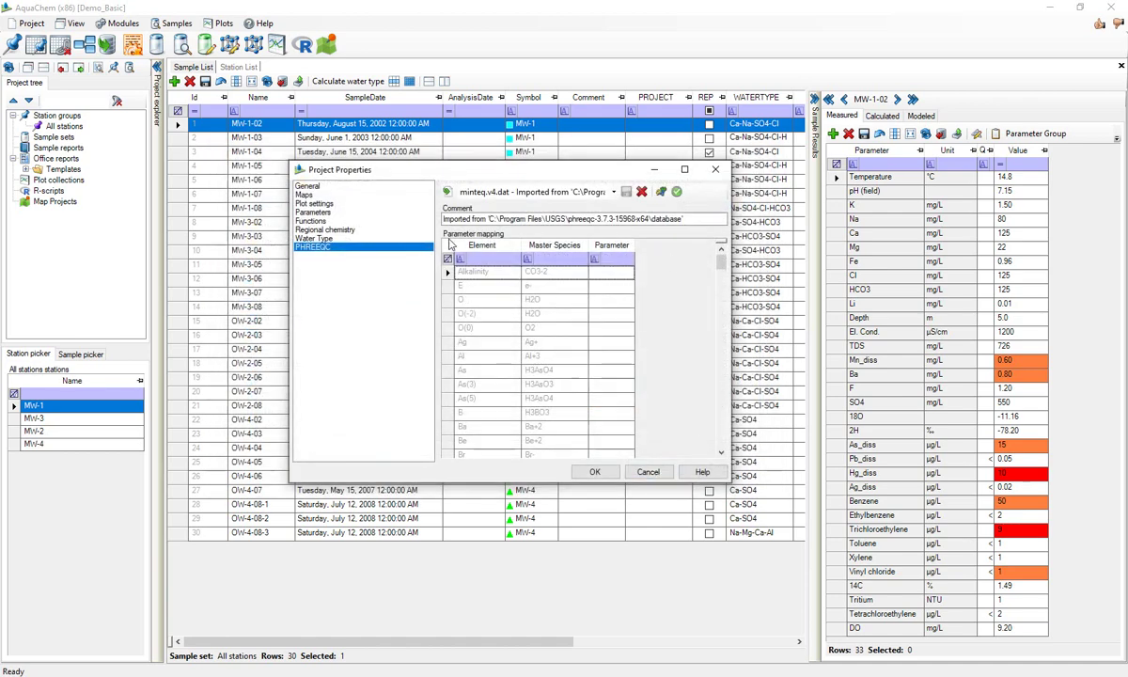
Step: Auto-map minteq.v4.dat parameters, save, and make it the default database
{"action": "left_click", "coordinate": [660, 193]}
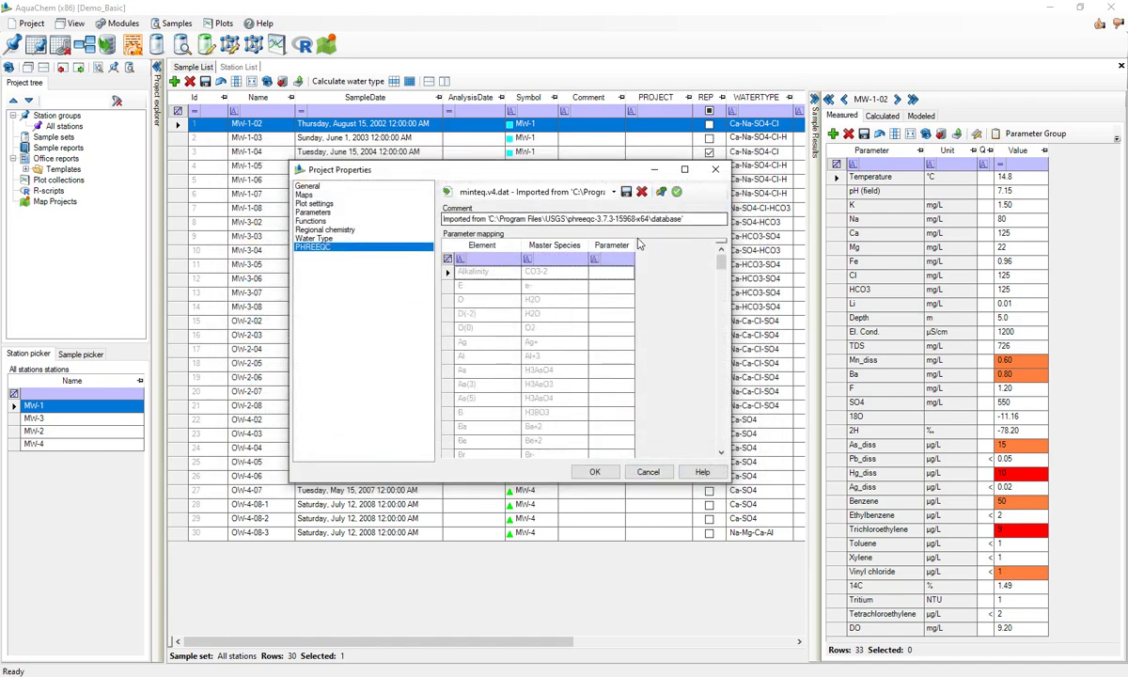
{"action": "left_click", "coordinate": [626, 192]}
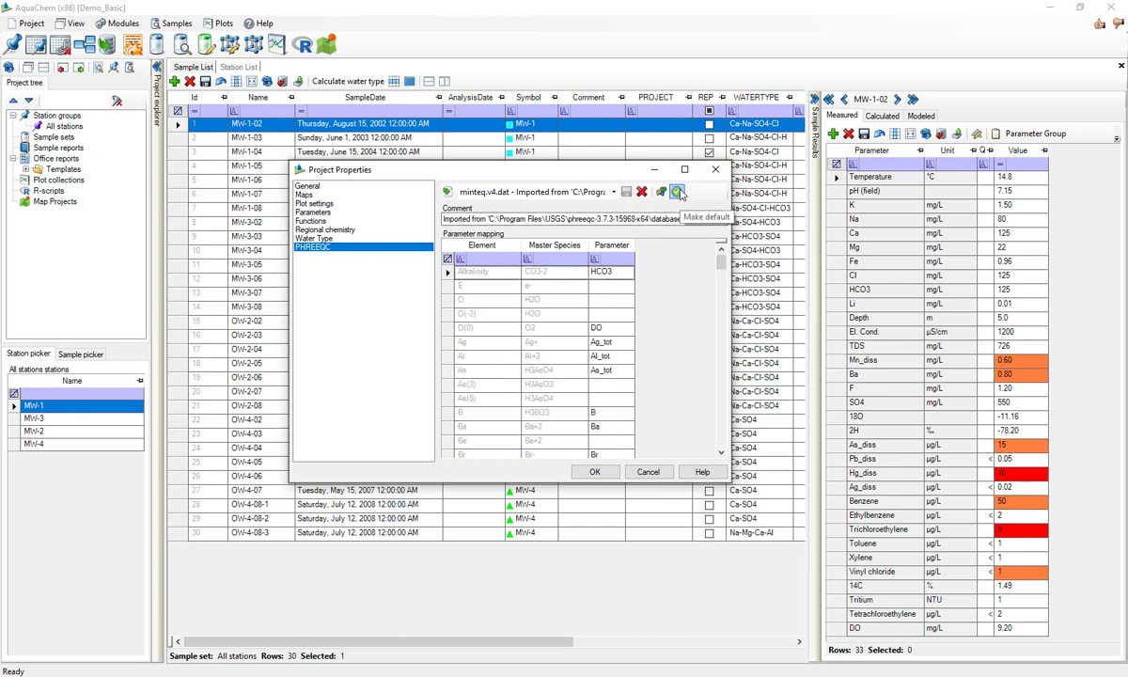
{"action": "left_click", "coordinate": [678, 193]}
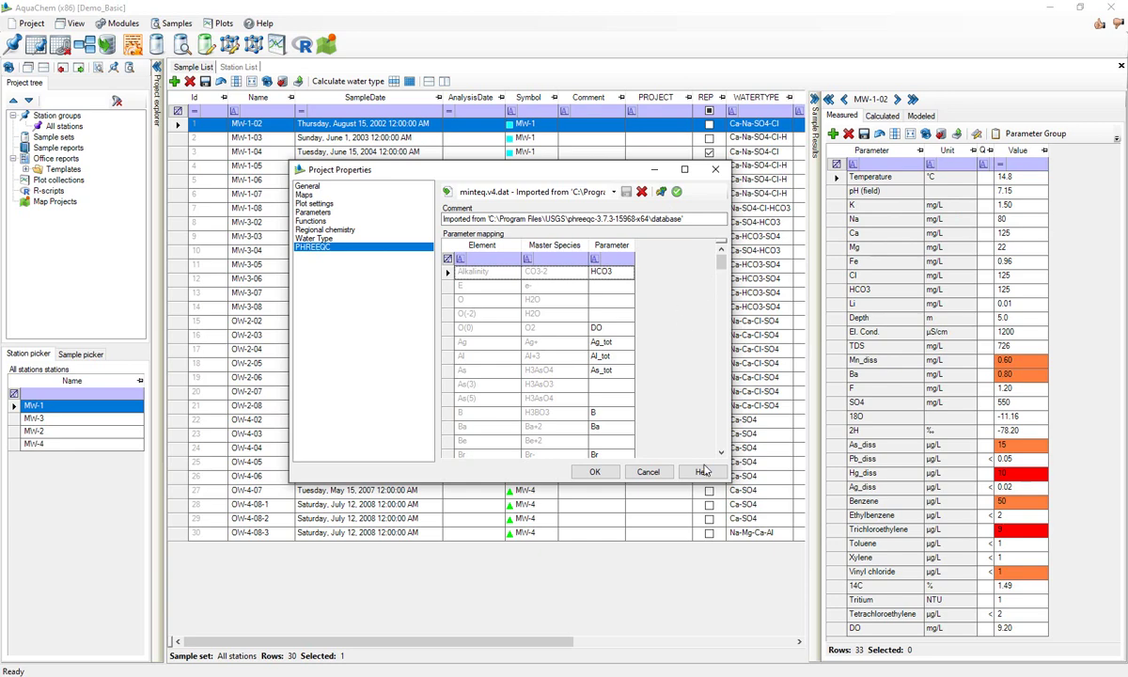
Step: Close Project Properties and view sample MW-1-02's still-empty Modeled results
{"action": "left_click", "coordinate": [648, 471]}
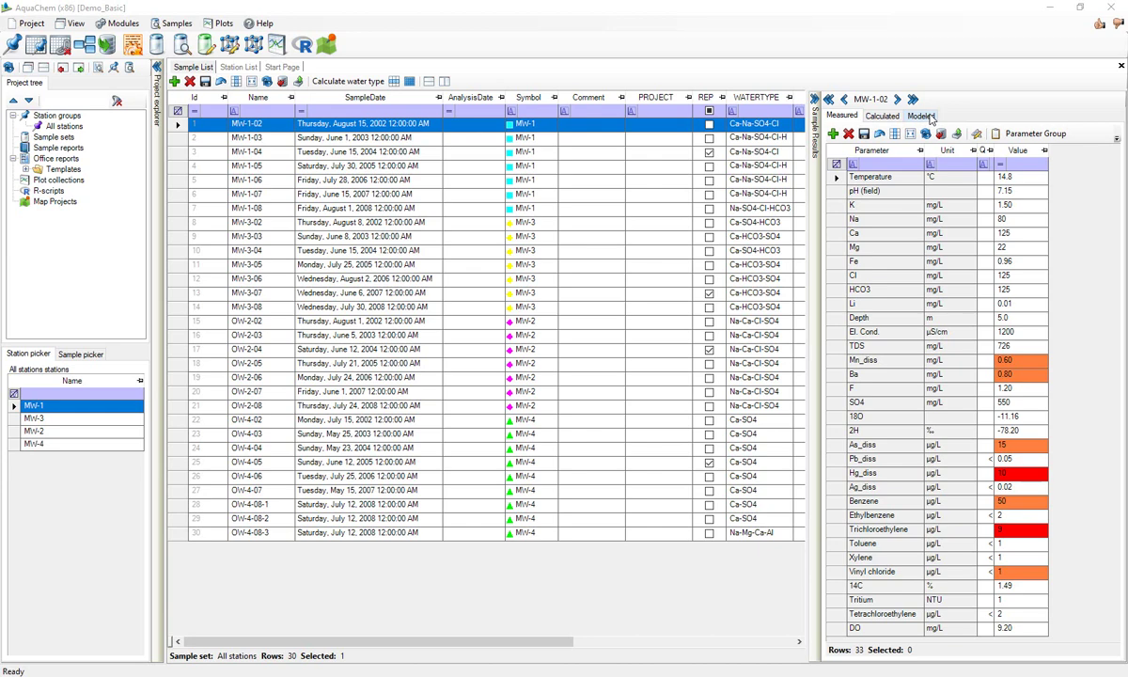
{"action": "left_click", "coordinate": [926, 116]}
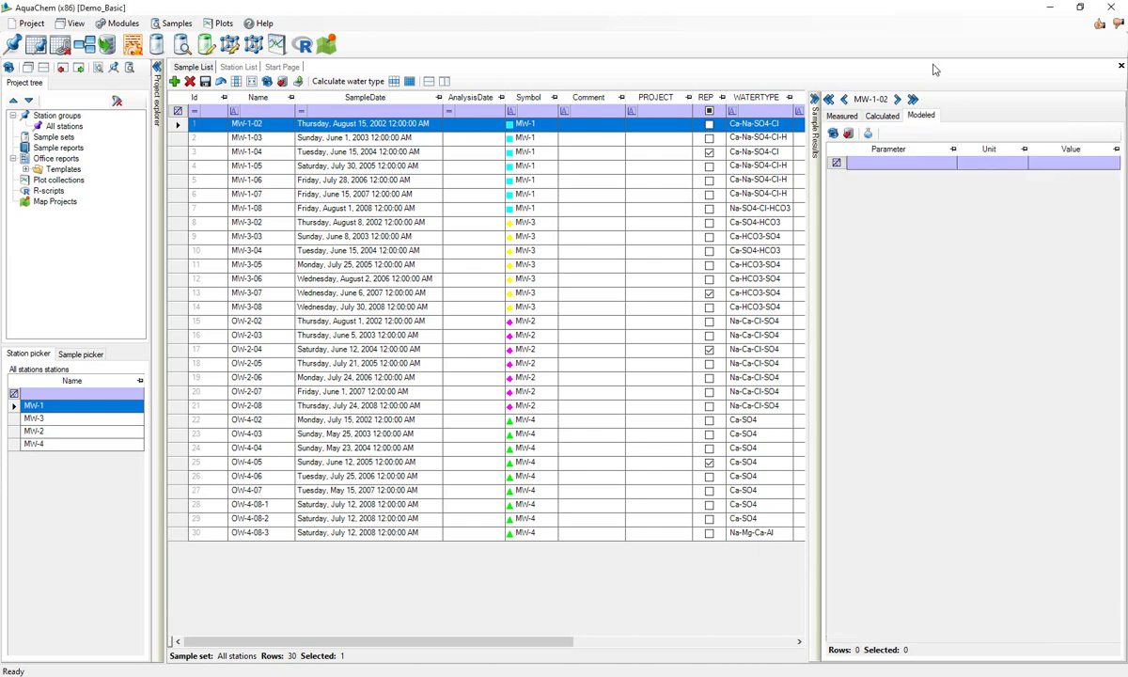
Step: Open the Parameter Editor past the reload warning and display the empty Modeled parameter group
{"action": "left_click", "coordinate": [229, 45]}
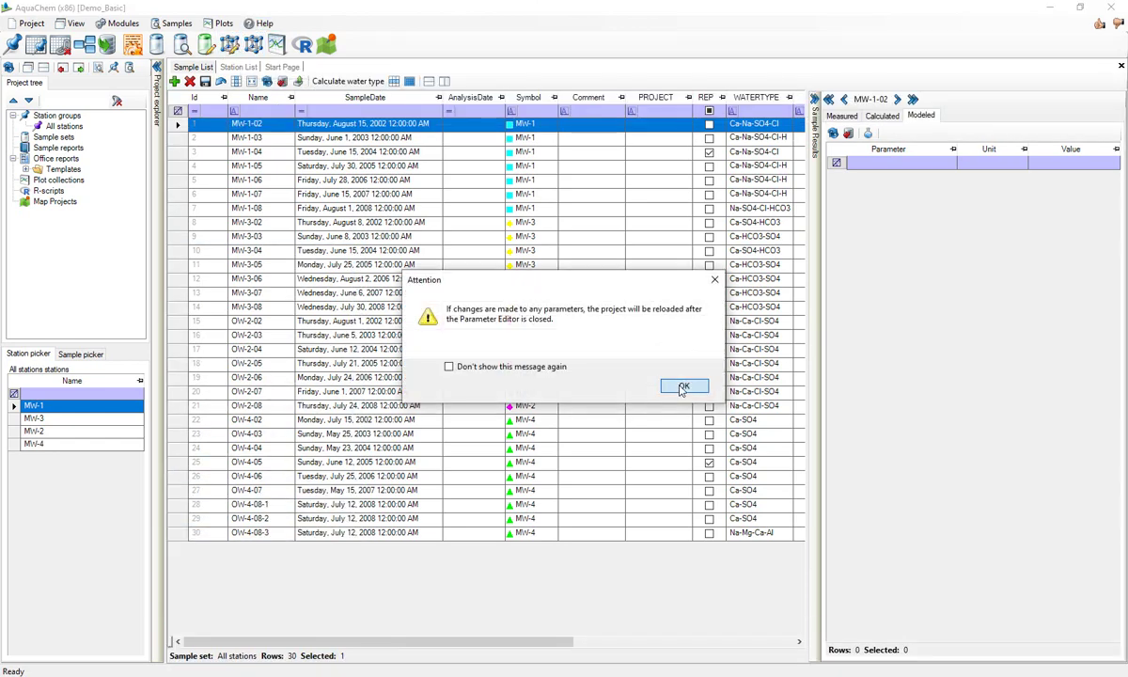
{"action": "left_click", "coordinate": [683, 389]}
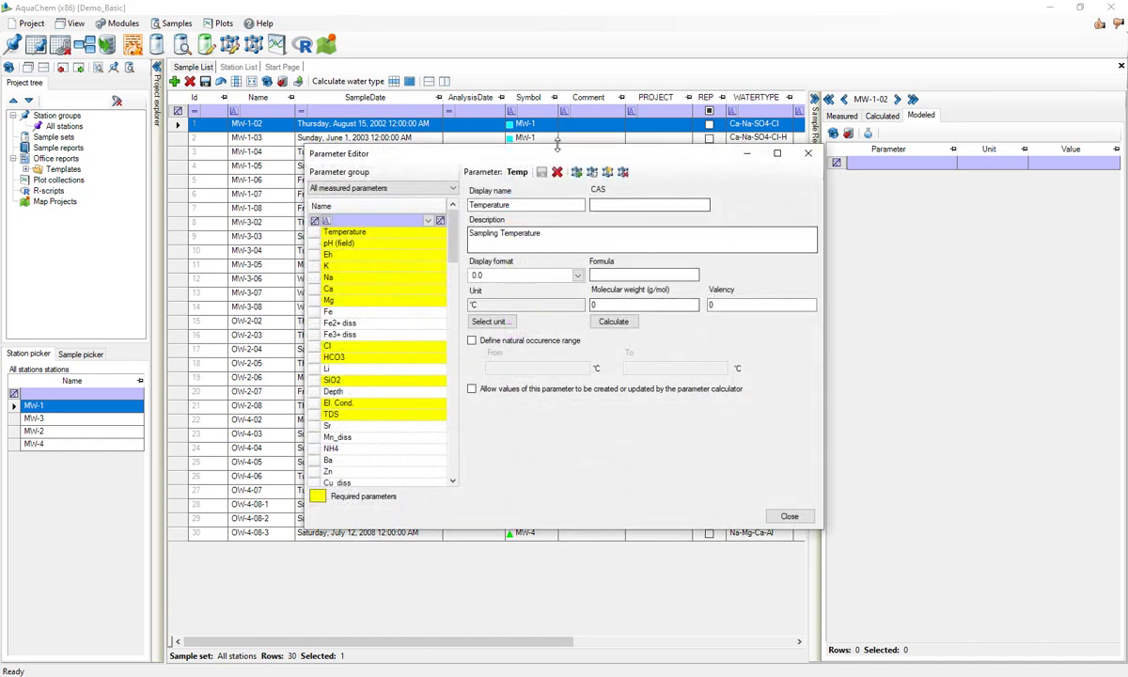
{"action": "left_click_drag", "start_coordinate": [390, 147], "coordinate": [261, 147]}
{"action": "left_click", "coordinate": [261, 181]}
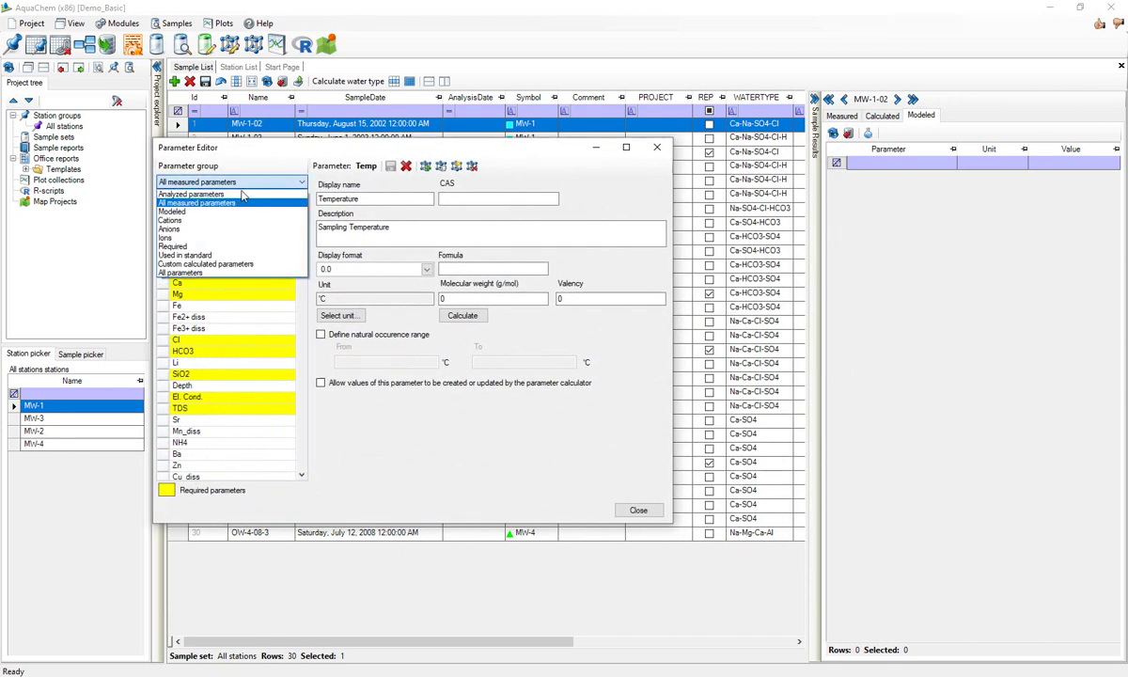
{"action": "left_click", "coordinate": [225, 218]}
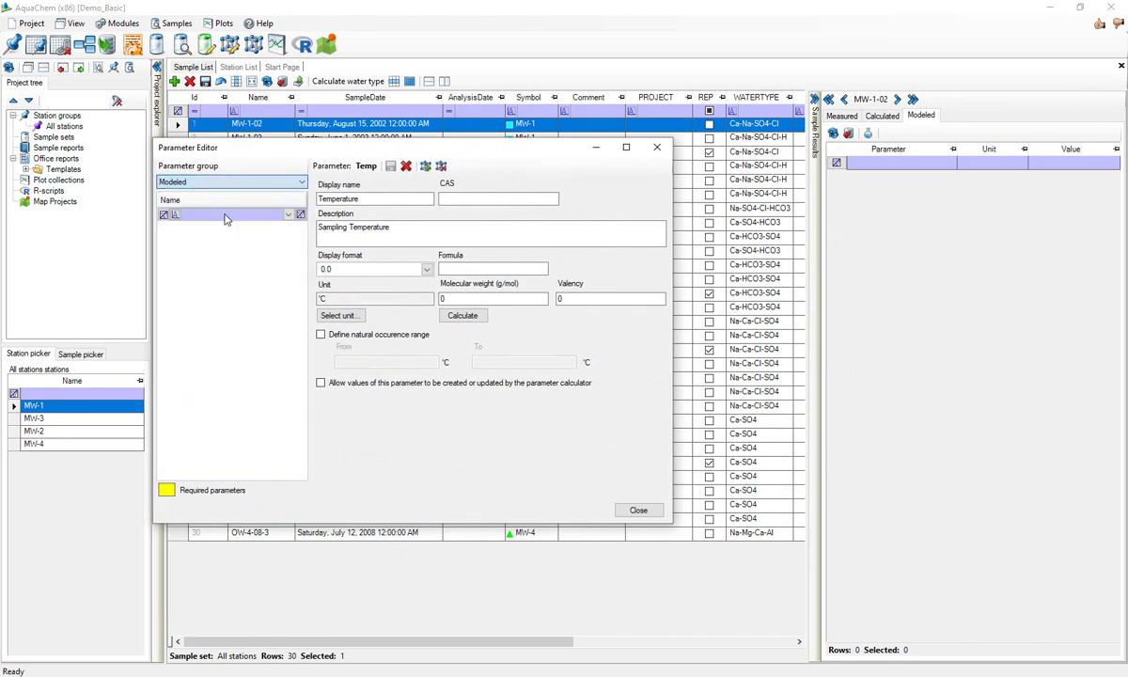
Step: Add every PHREEQC saturation index, Al(OH)3(a) through Zn(OH)2(e), to the Modeled parameters
{"action": "left_click", "coordinate": [424, 166]}
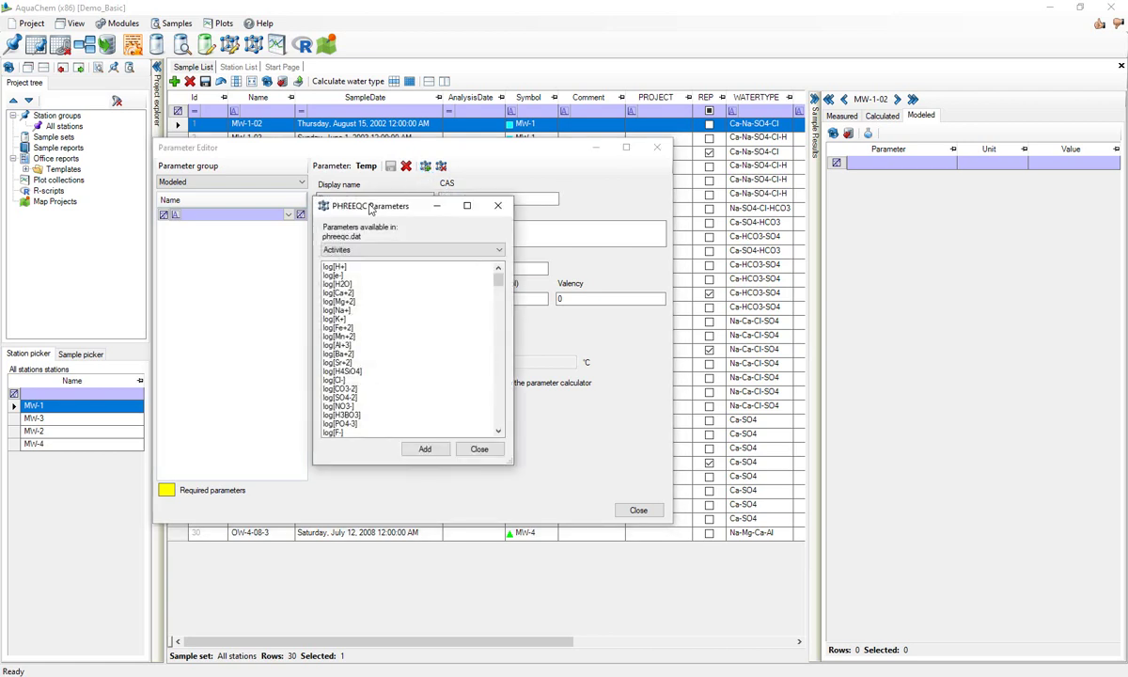
{"action": "left_click_drag", "start_coordinate": [381, 206], "coordinate": [344, 139]}
{"action": "scroll", "coordinate": [380, 213], "scroll_direction": "down", "scroll_amount": 4}
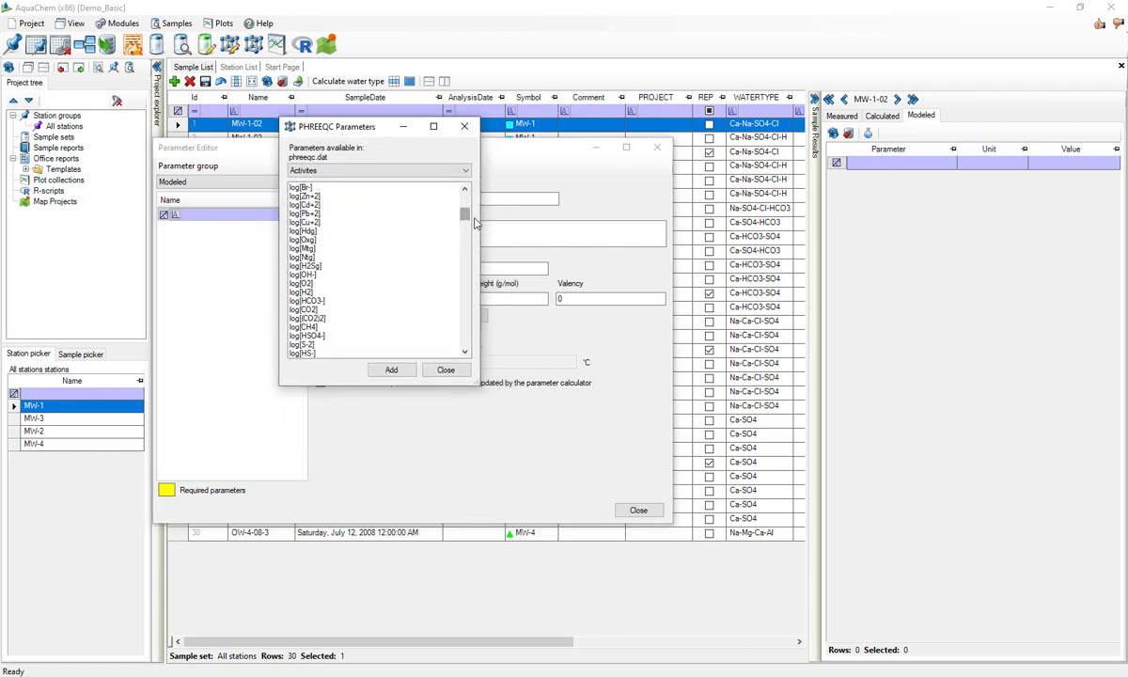
{"action": "scroll", "coordinate": [463, 216], "scroll_direction": "down", "scroll_amount": 3}
{"action": "mouse_move", "coordinate": [464, 215]}
{"action": "left_mouse_down"}
{"action": "mouse_move", "coordinate": [463, 201]}
{"action": "mouse_move", "coordinate": [463, 339]}
{"action": "mouse_move", "coordinate": [464, 193]}
{"action": "left_mouse_up"}
{"action": "left_click", "coordinate": [419, 169]}
{"action": "left_click", "coordinate": [398, 200]}
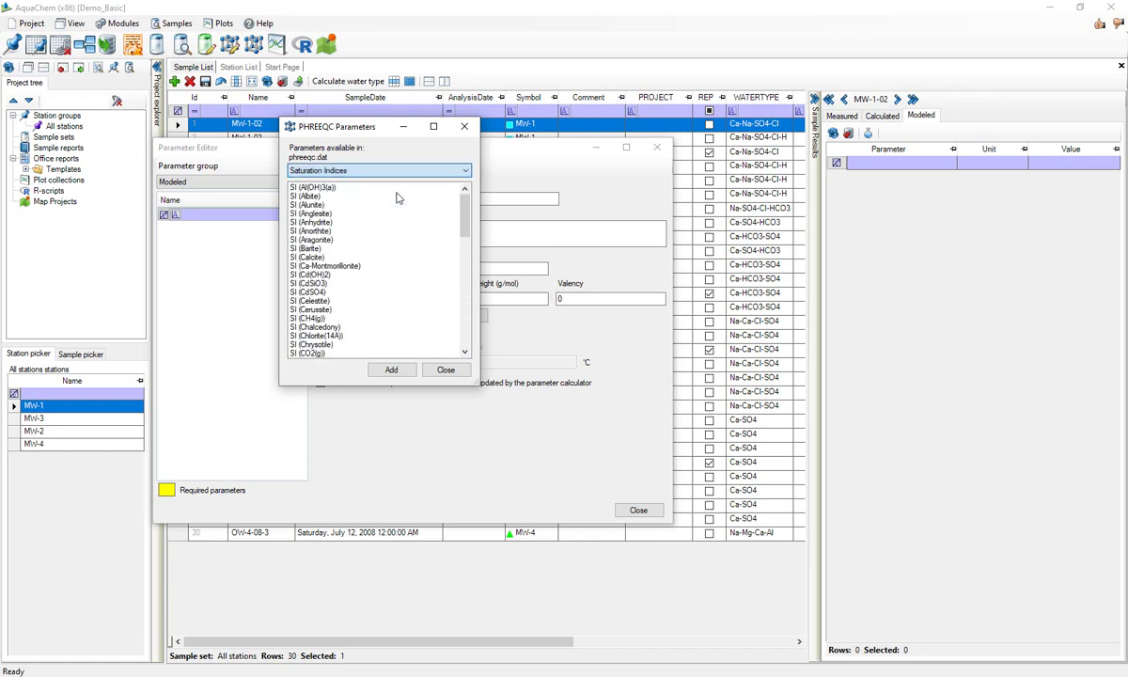
{"action": "scroll", "coordinate": [375, 234], "scroll_direction": "down", "scroll_amount": 12}
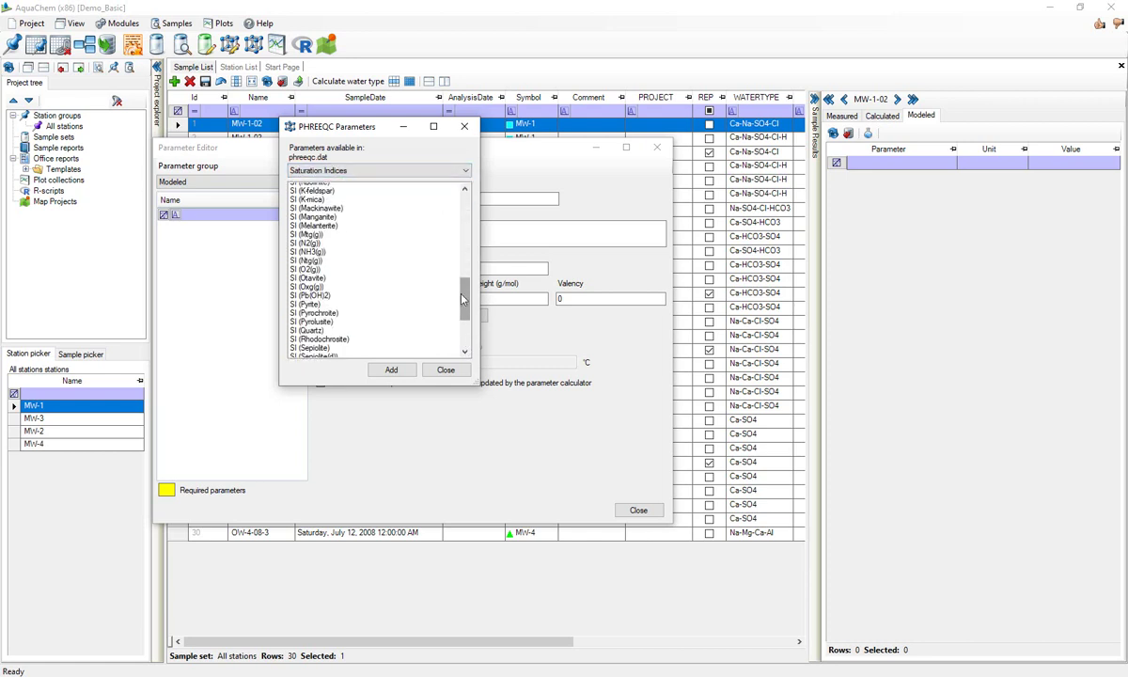
{"action": "scroll", "coordinate": [331, 202], "scroll_direction": "up", "scroll_amount": 12}
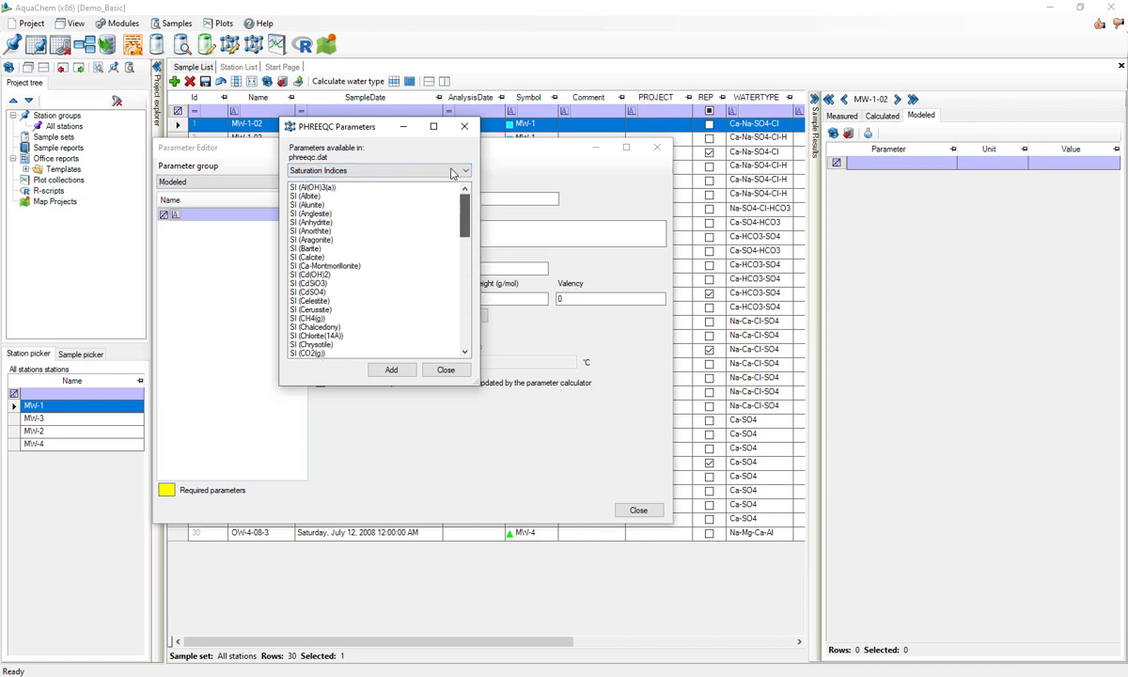
{"action": "left_click", "coordinate": [340, 187]}
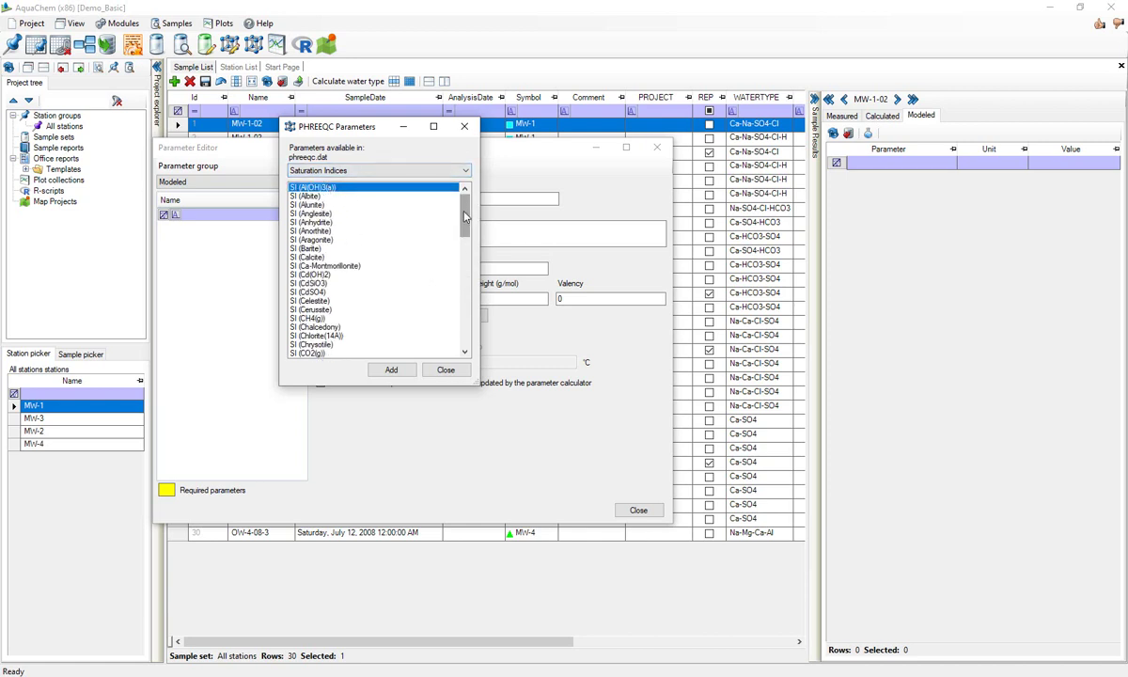
{"action": "left_click_drag", "start_coordinate": [464, 216], "coordinate": [464, 327]}
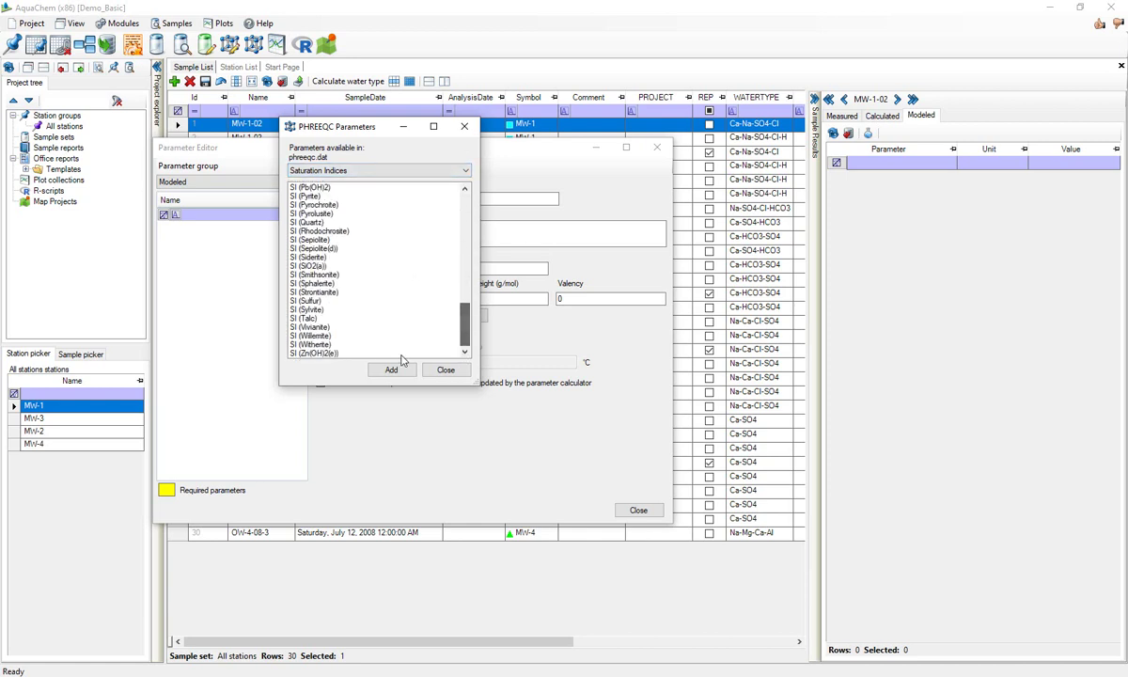
{"action": "left_click", "coordinate": [350, 351], "text": "shift"}
{"action": "left_click", "coordinate": [397, 369]}
Step: Add Alkalinity and Percent Error from the Other PHREEQC parameters, then close and reload the project
{"action": "left_click", "coordinate": [376, 170]}
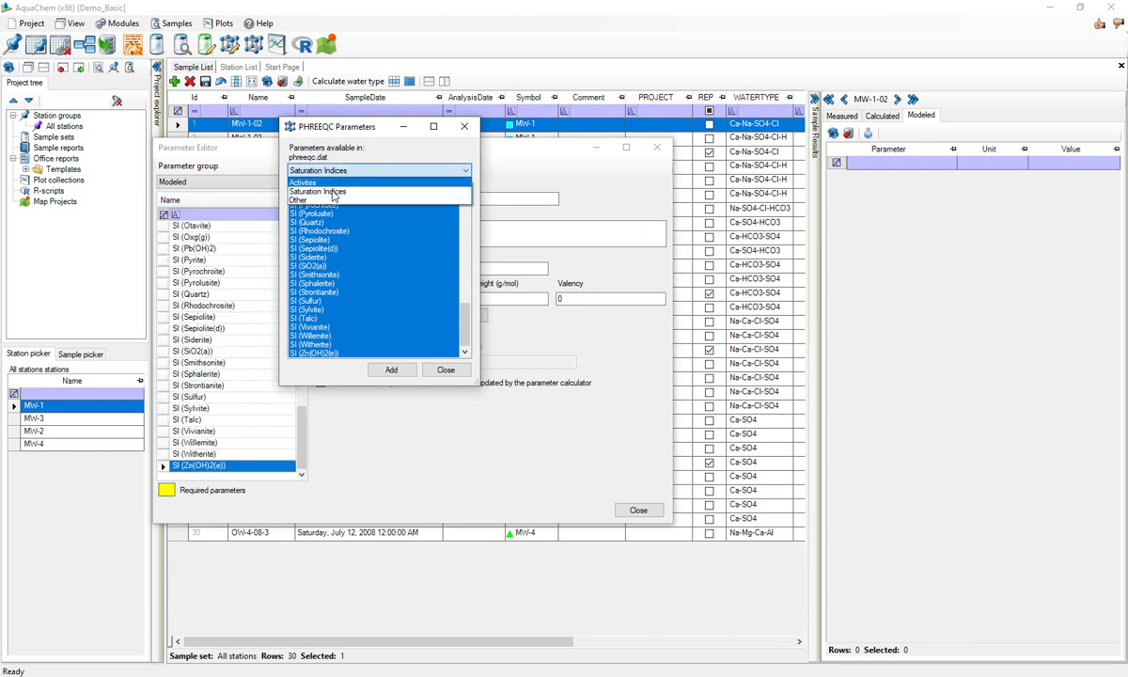
{"action": "left_click", "coordinate": [315, 188]}
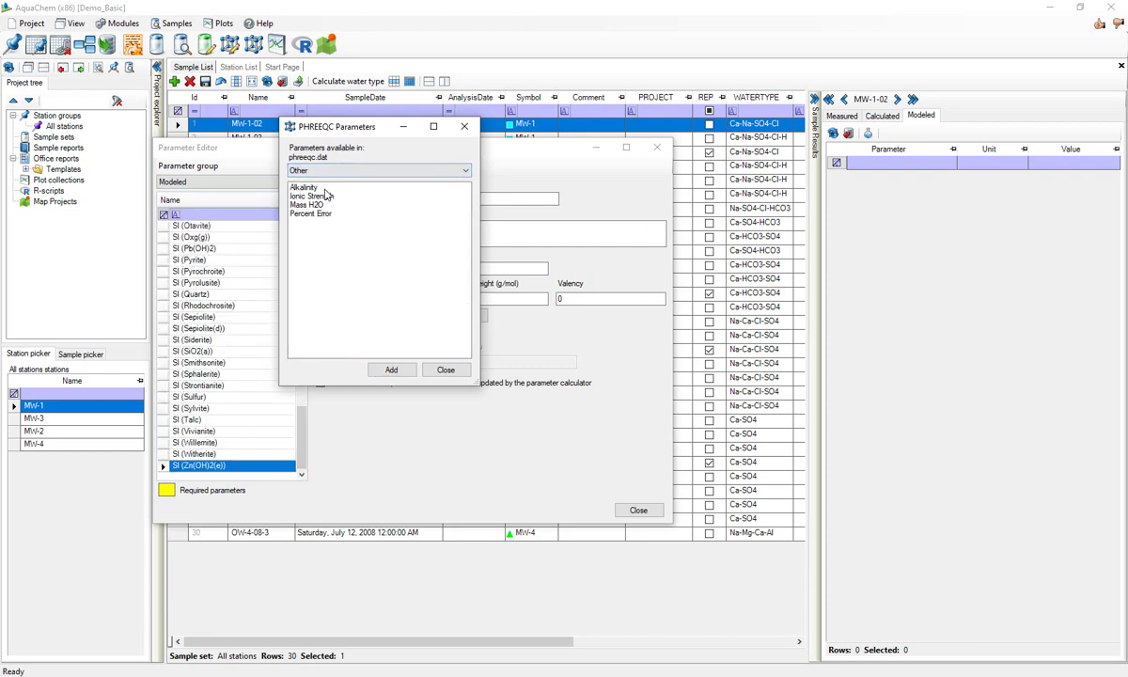
{"action": "left_click", "coordinate": [304, 187]}
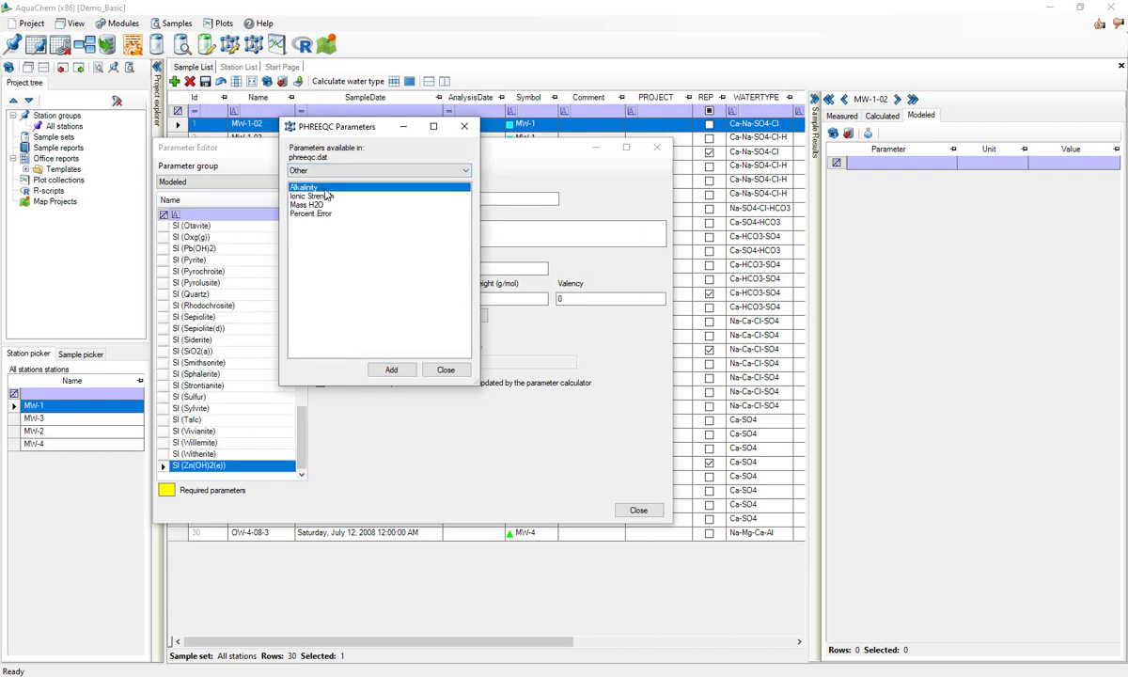
{"action": "left_click", "coordinate": [389, 369]}
{"action": "left_click", "coordinate": [316, 214]}
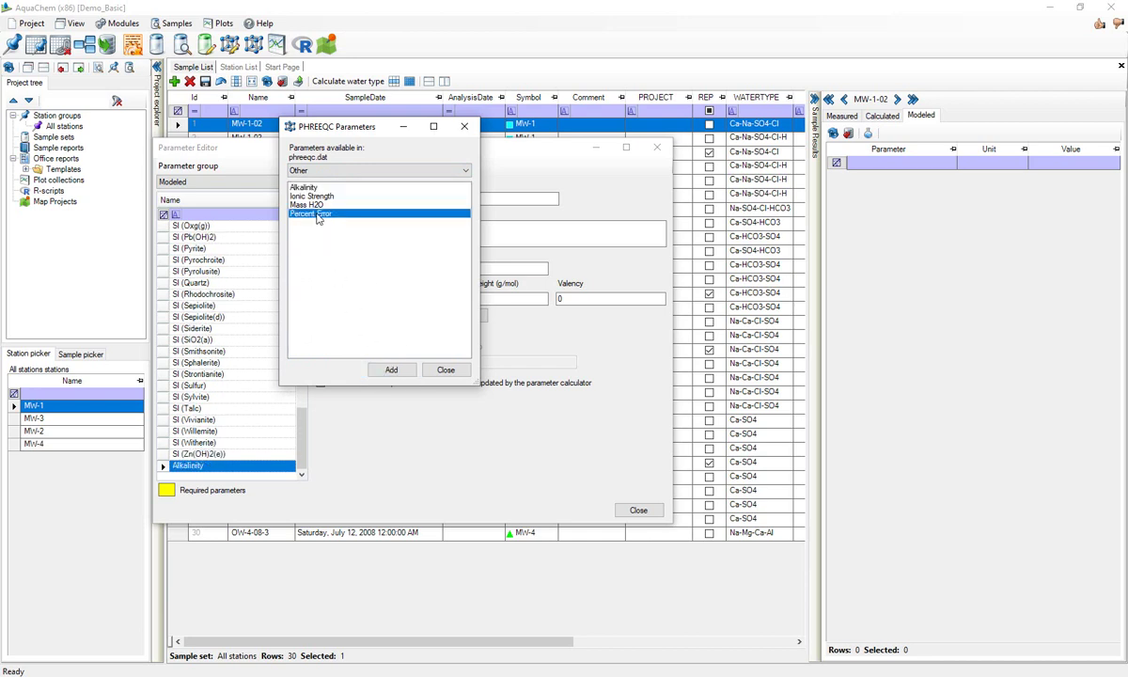
{"action": "left_click", "coordinate": [393, 369]}
{"action": "left_click", "coordinate": [439, 369]}
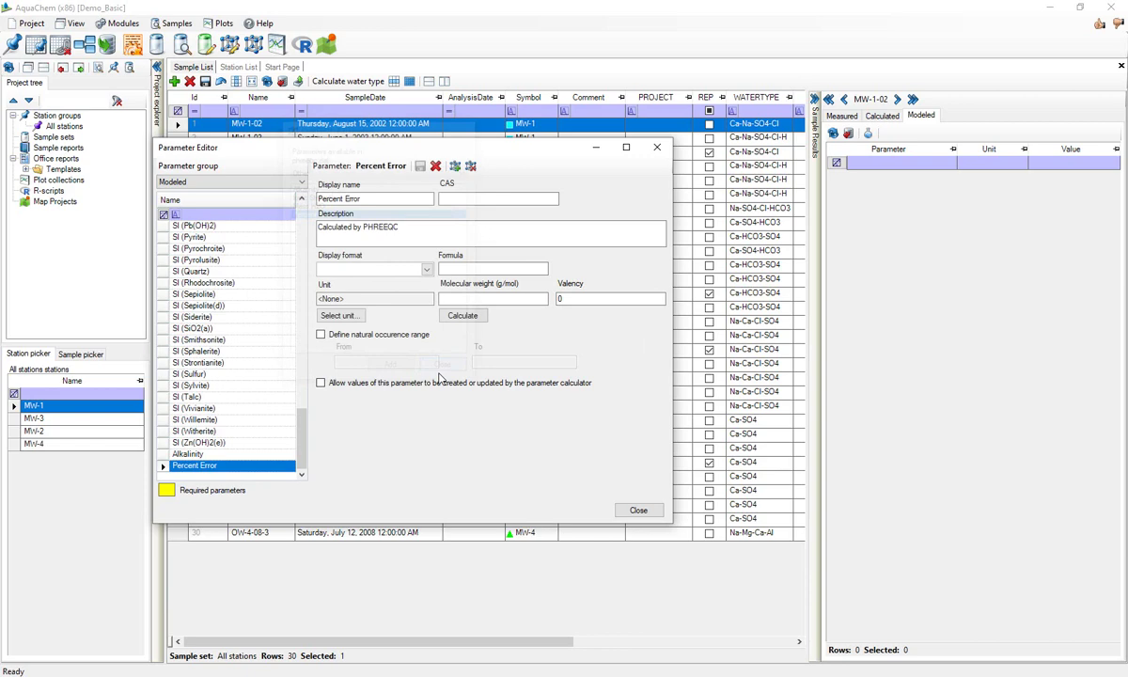
{"action": "left_click", "coordinate": [648, 516]}
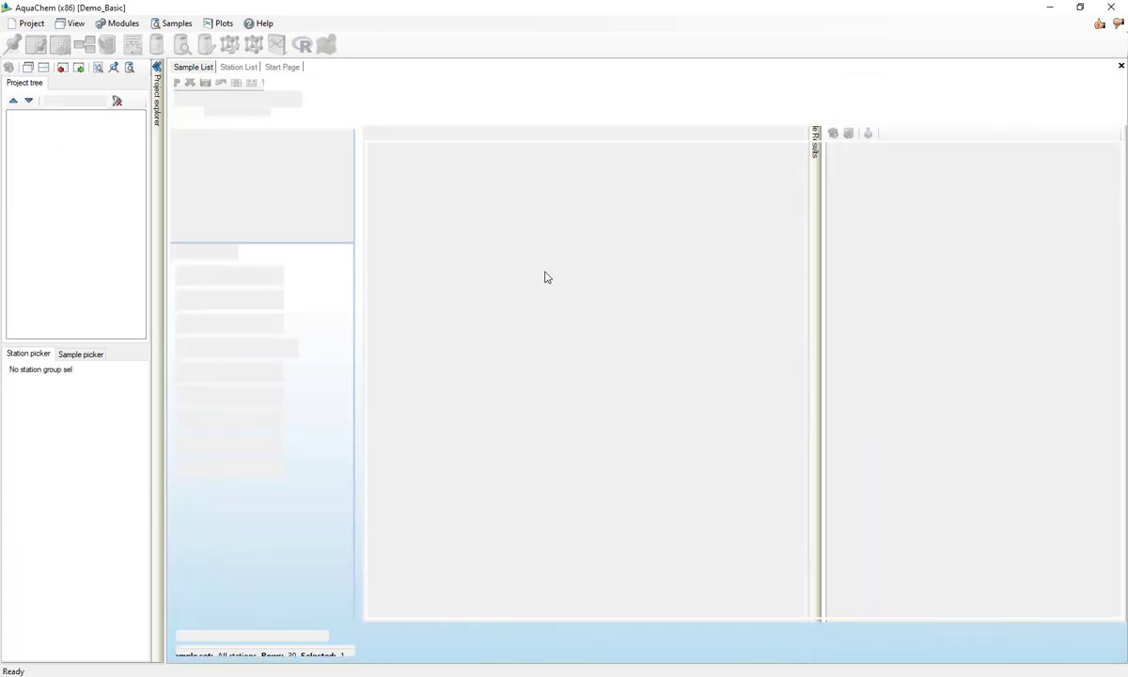
Step: Calculate modeled saturation indices for MW-1-02 and MW-1-08, leaving only MW-1-08 selected
{"action": "left_click", "coordinate": [194, 69]}
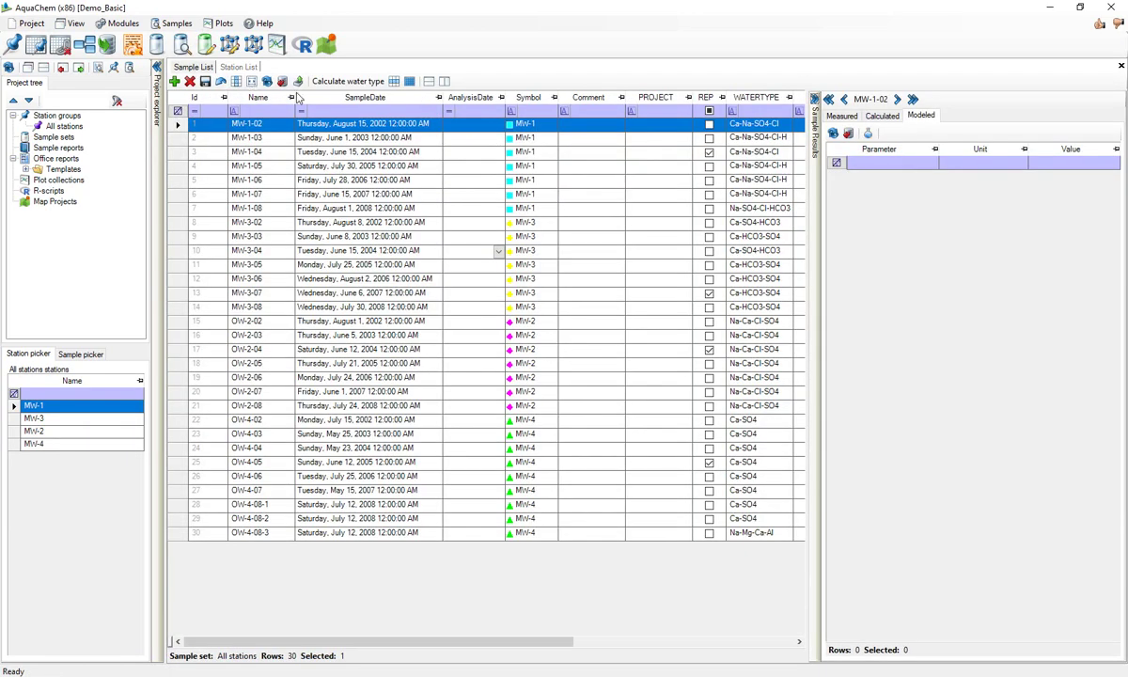
{"action": "left_click", "coordinate": [869, 135]}
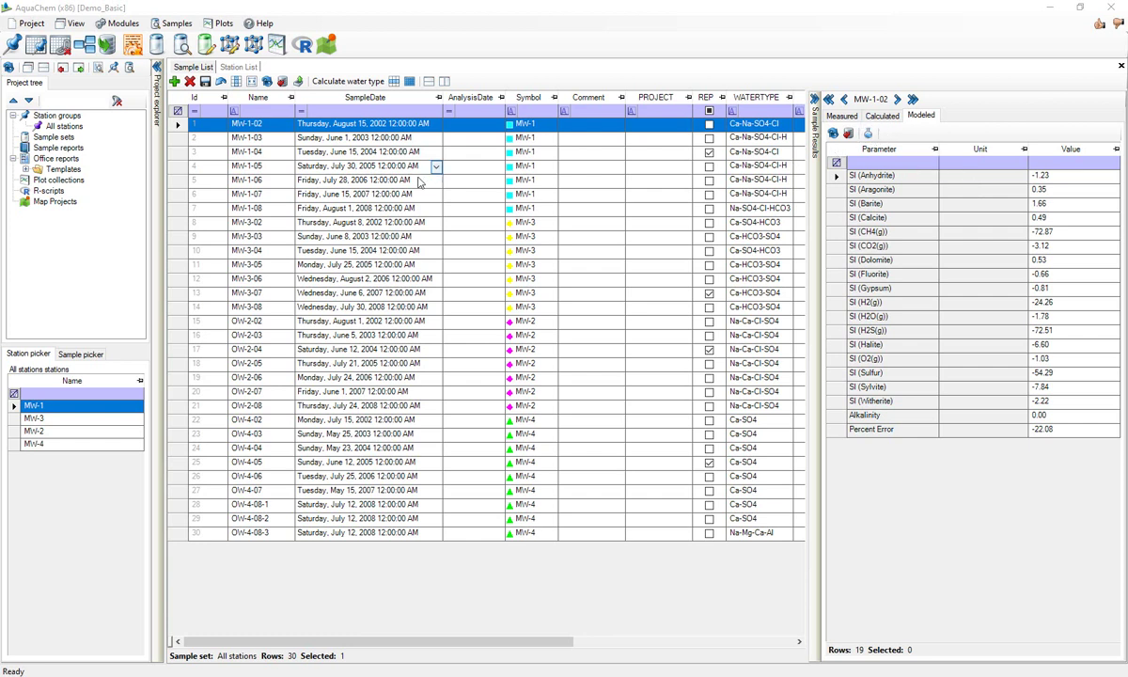
{"action": "left_click", "coordinate": [179, 209]}
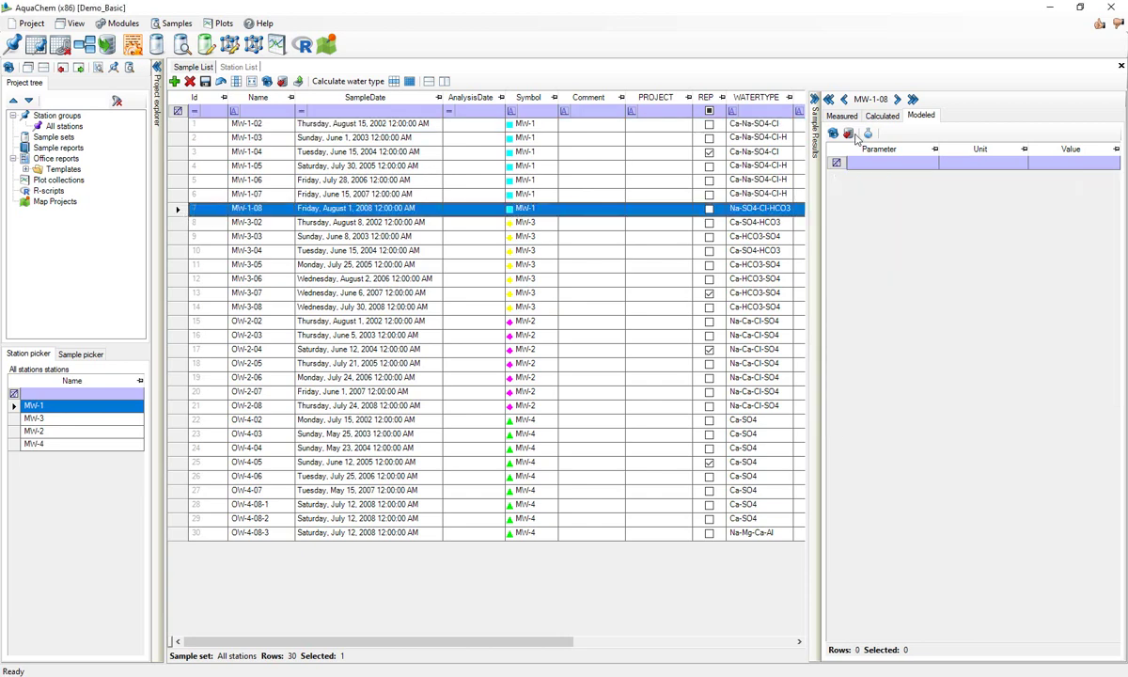
{"action": "left_click", "coordinate": [686, 123], "text": "ctrl"}
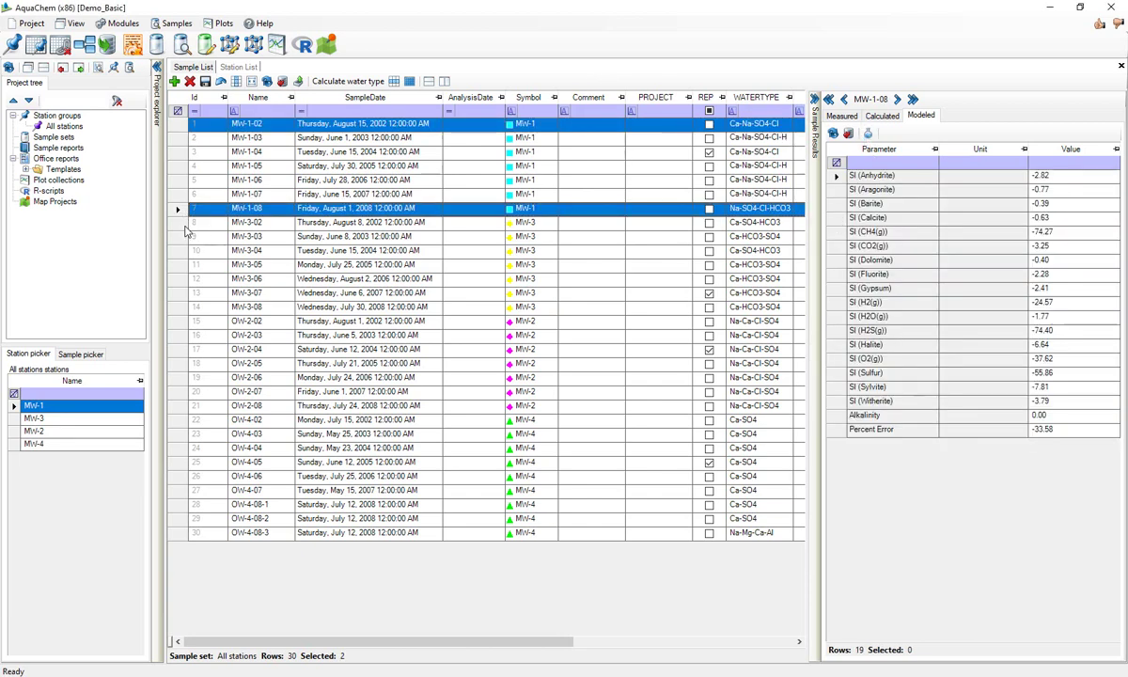
{"action": "left_click", "coordinate": [172, 203]}
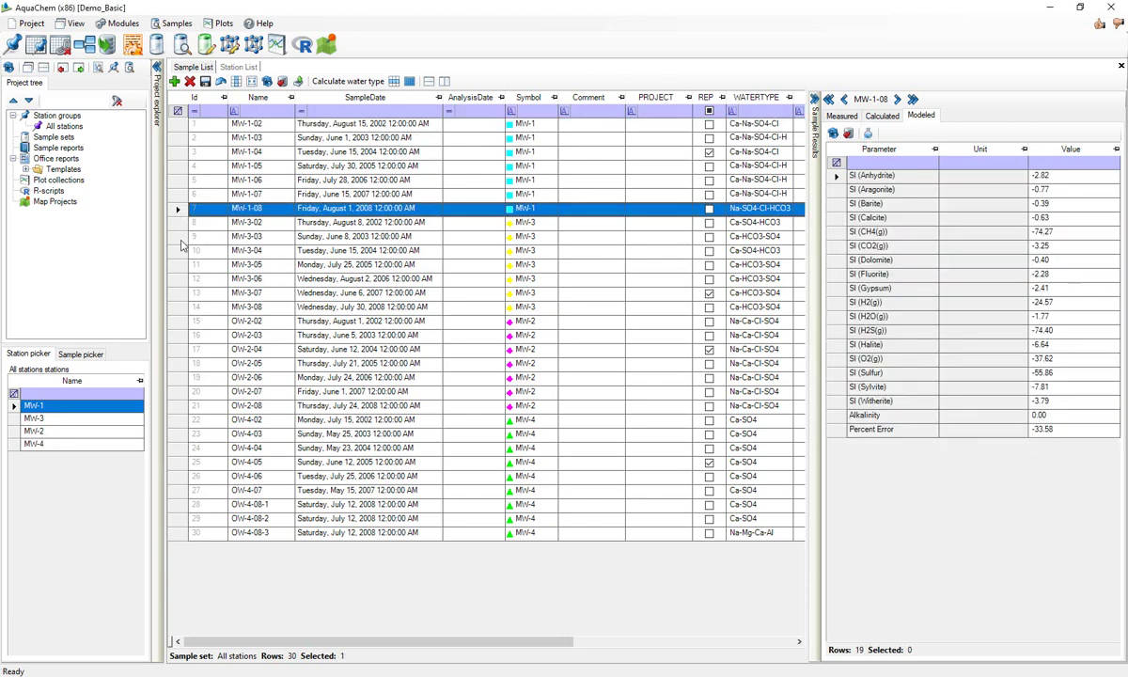
{"action": "left_click", "coordinate": [187, 27]}
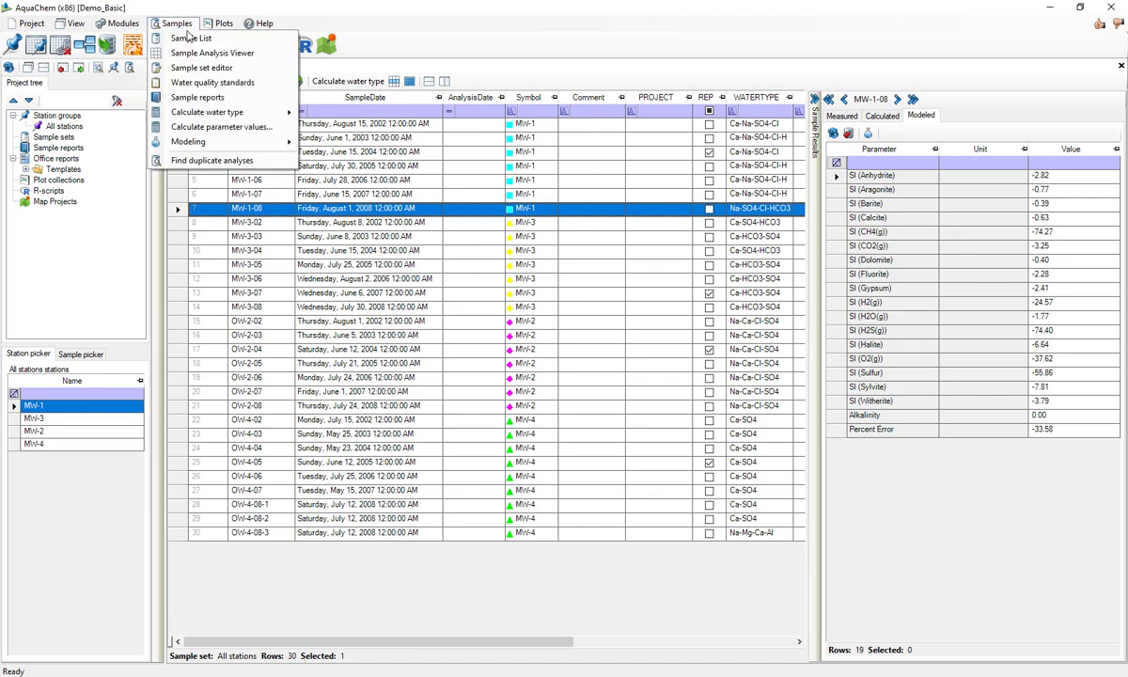
{"action": "mouse_move", "coordinate": [188, 141]}
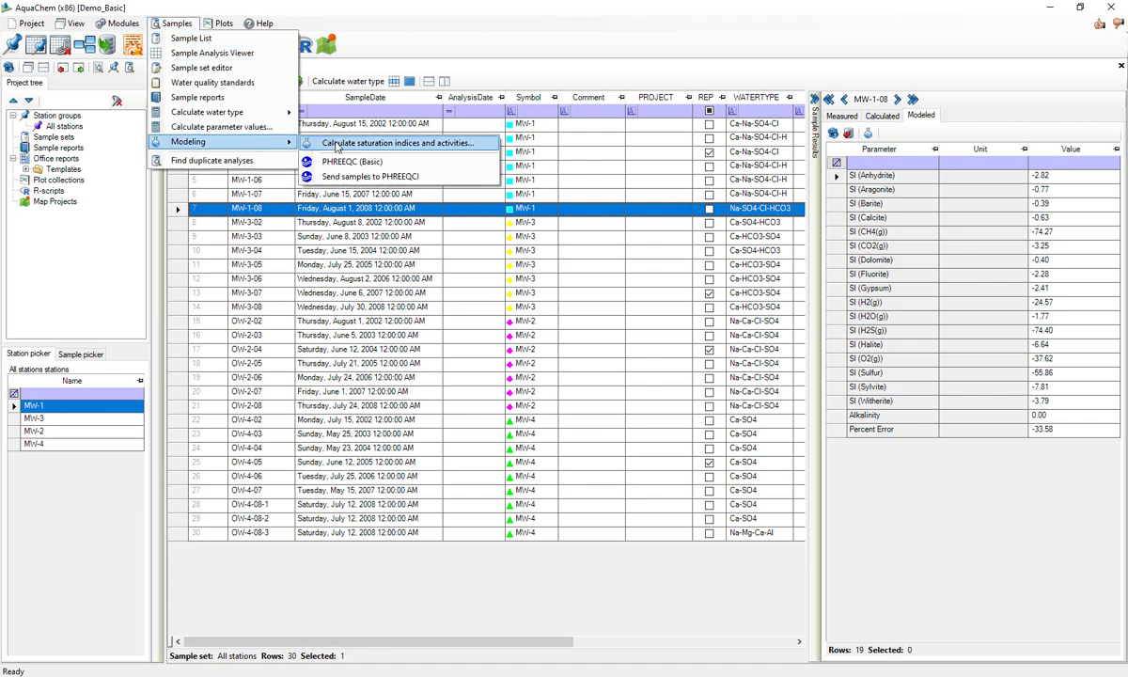
{"action": "left_click", "coordinate": [337, 146]}
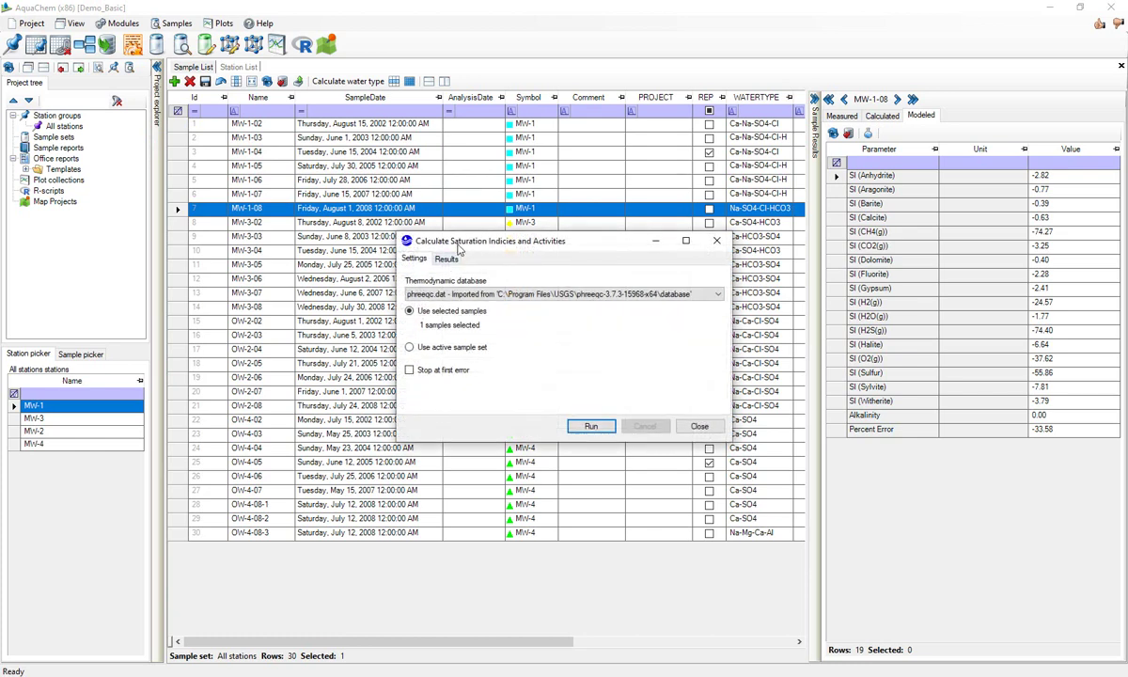
{"action": "left_click_drag", "start_coordinate": [500, 198], "coordinate": [526, 165]}
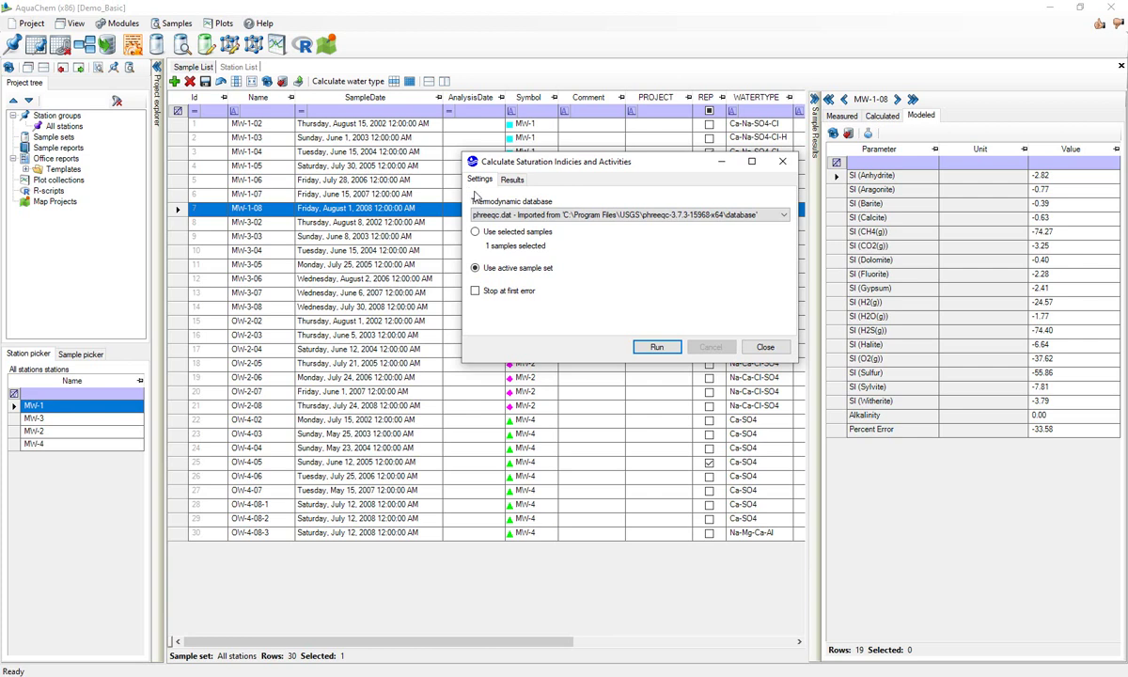
{"action": "left_click", "coordinate": [757, 347]}
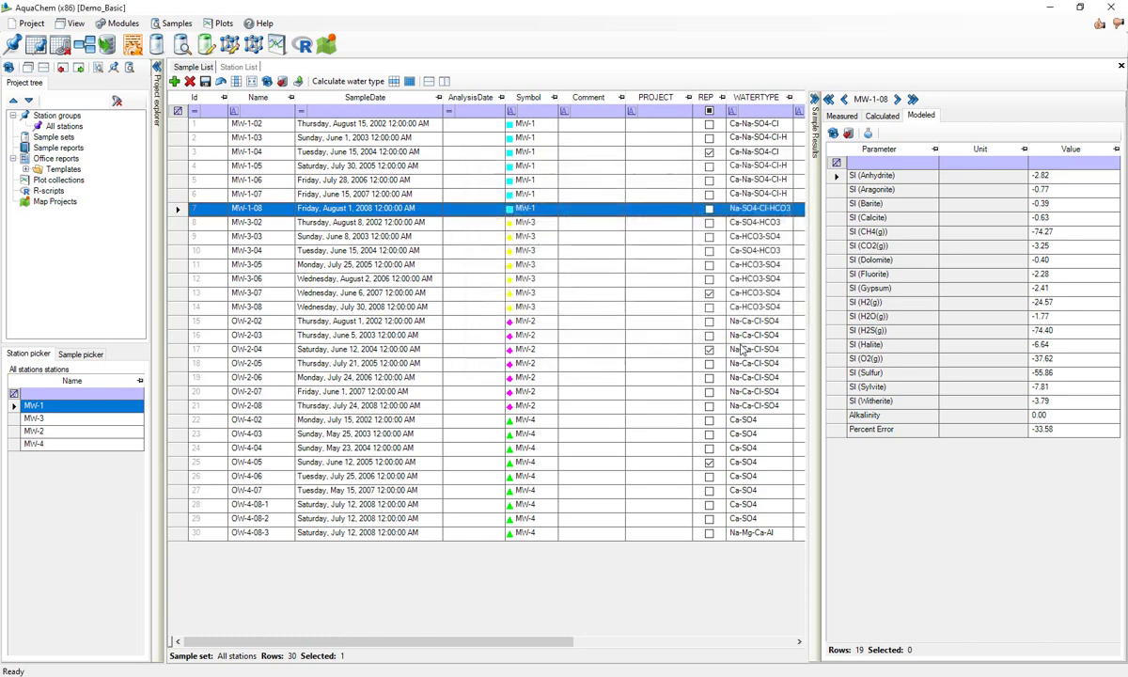
{"action": "left_click", "coordinate": [174, 23]}
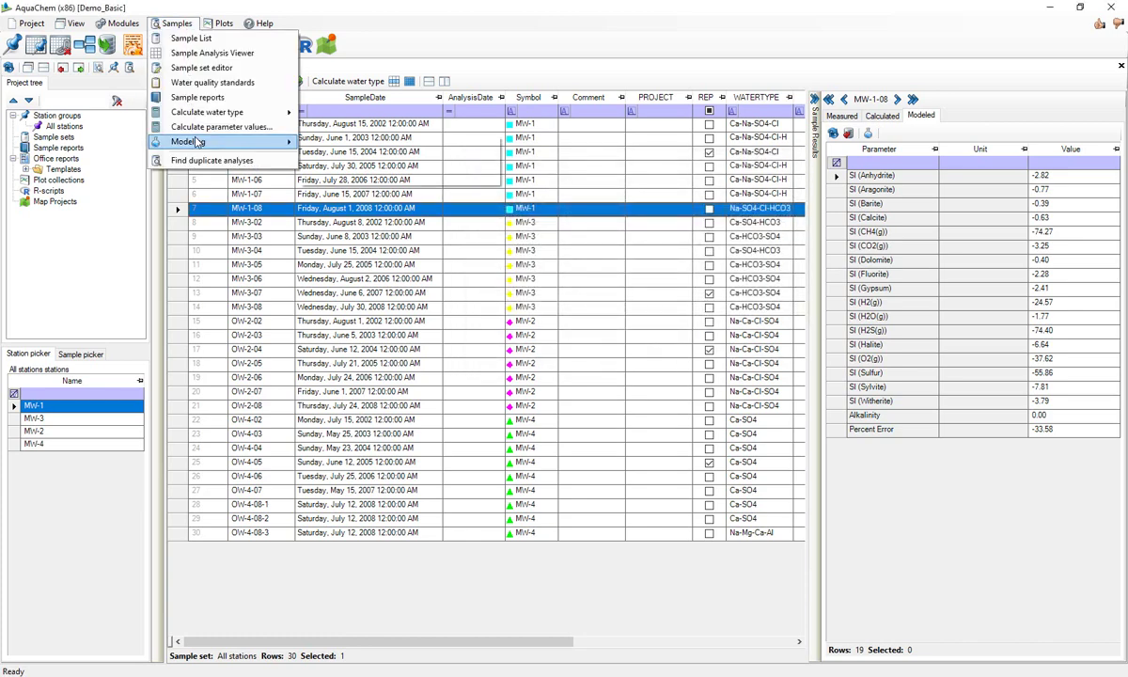
{"action": "mouse_move", "coordinate": [207, 141]}
{"action": "left_click", "coordinate": [329, 155]}
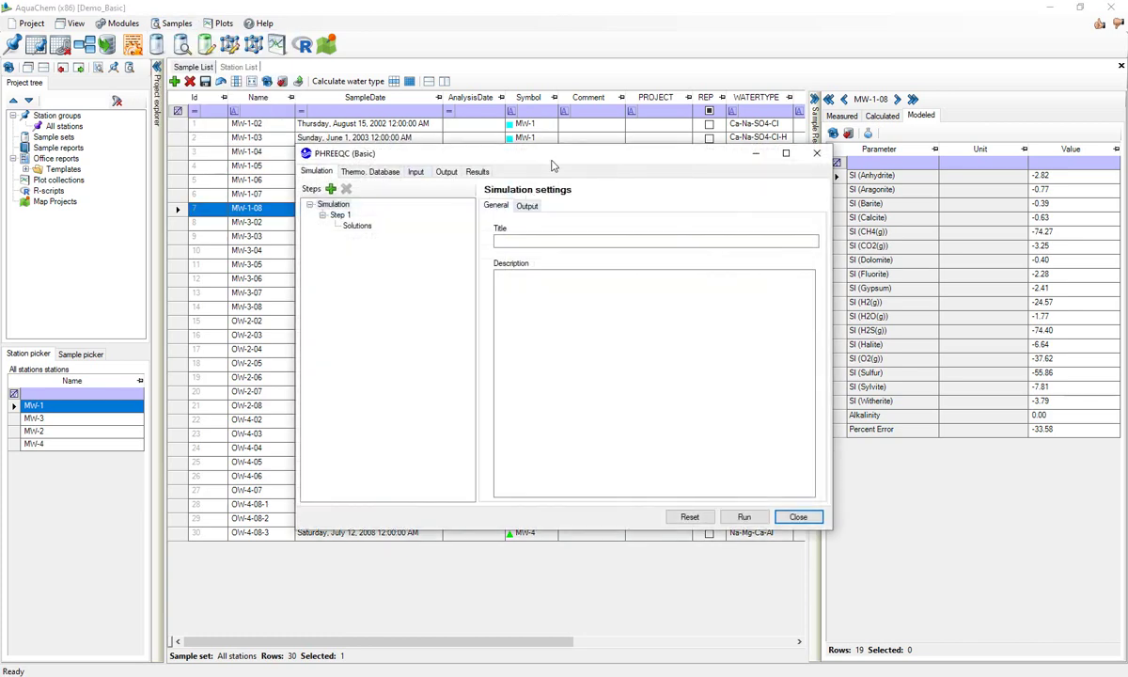
{"action": "left_click_drag", "start_coordinate": [553, 165], "coordinate": [411, 161]}
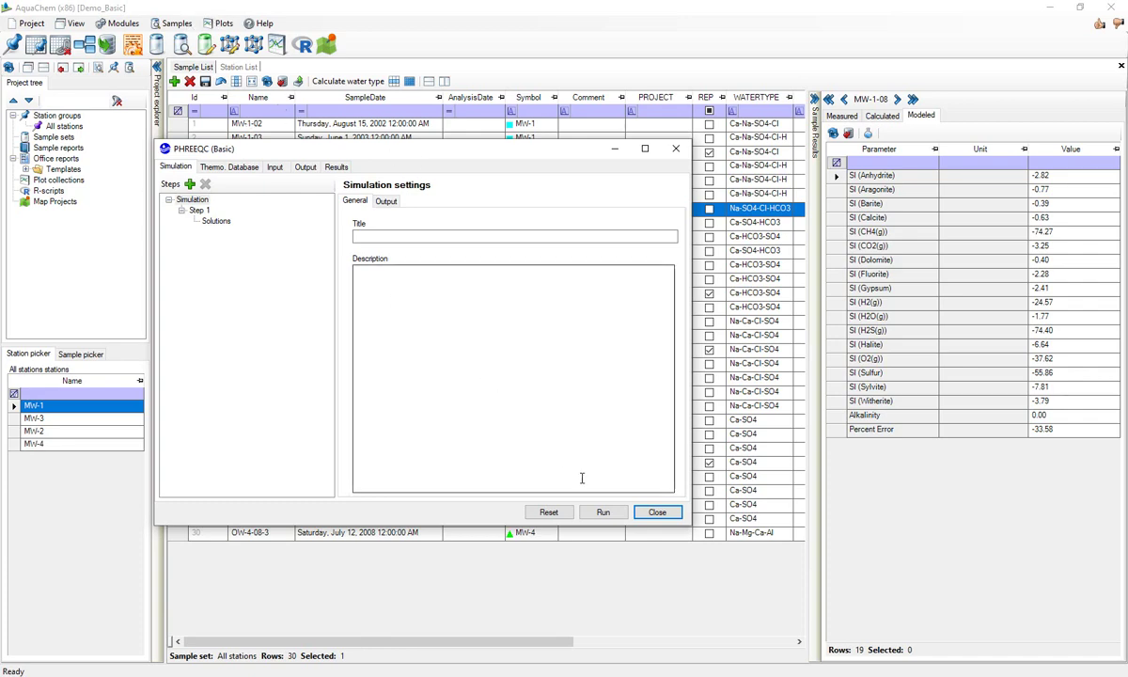
{"action": "left_click", "coordinate": [658, 512]}
{"action": "left_click", "coordinate": [607, 395]}
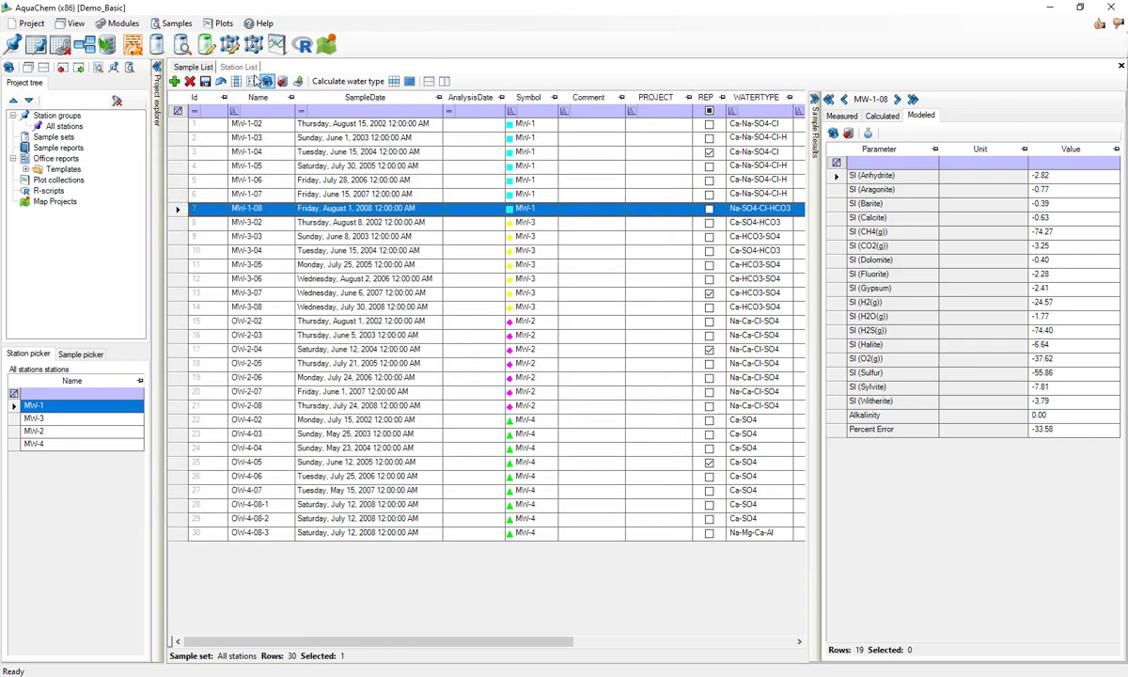
{"action": "left_click", "coordinate": [175, 22]}
{"action": "mouse_move", "coordinate": [230, 143]}
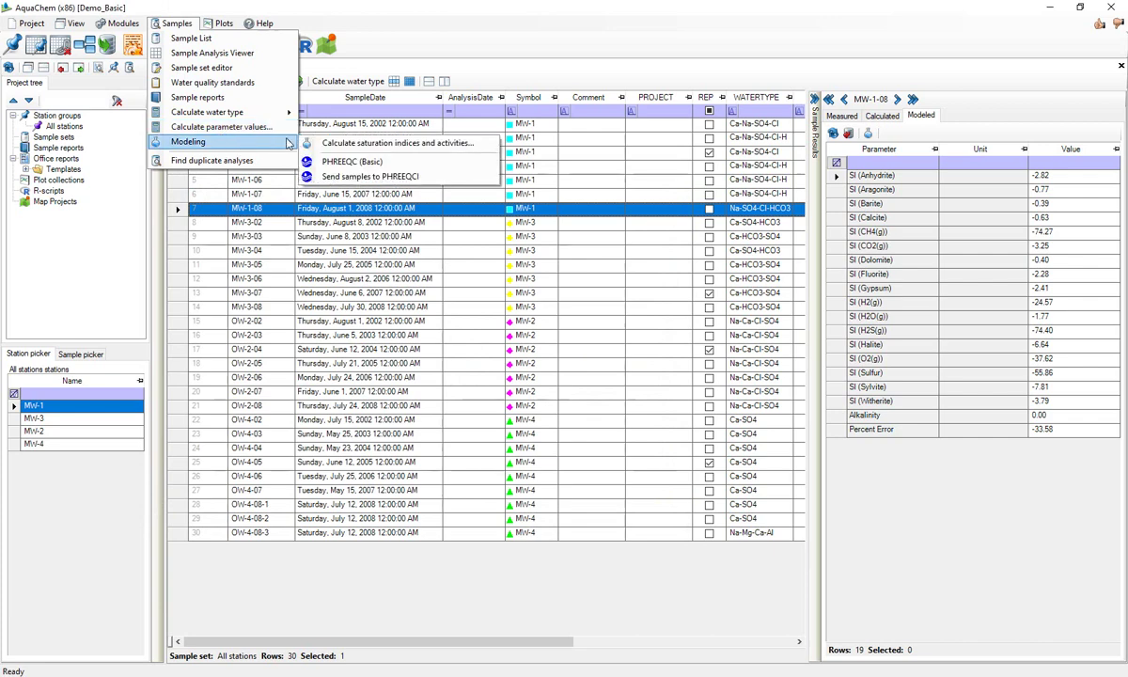
{"action": "left_click", "coordinate": [347, 162]}
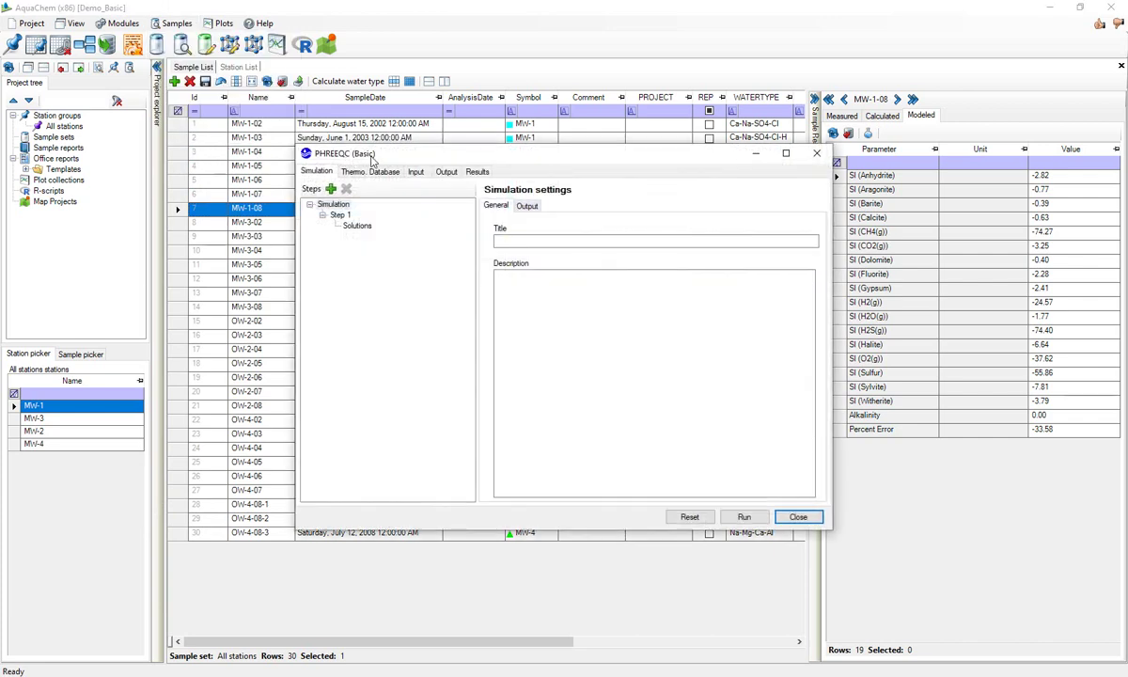
{"action": "left_click_drag", "start_coordinate": [350, 143], "coordinate": [304, 155]}
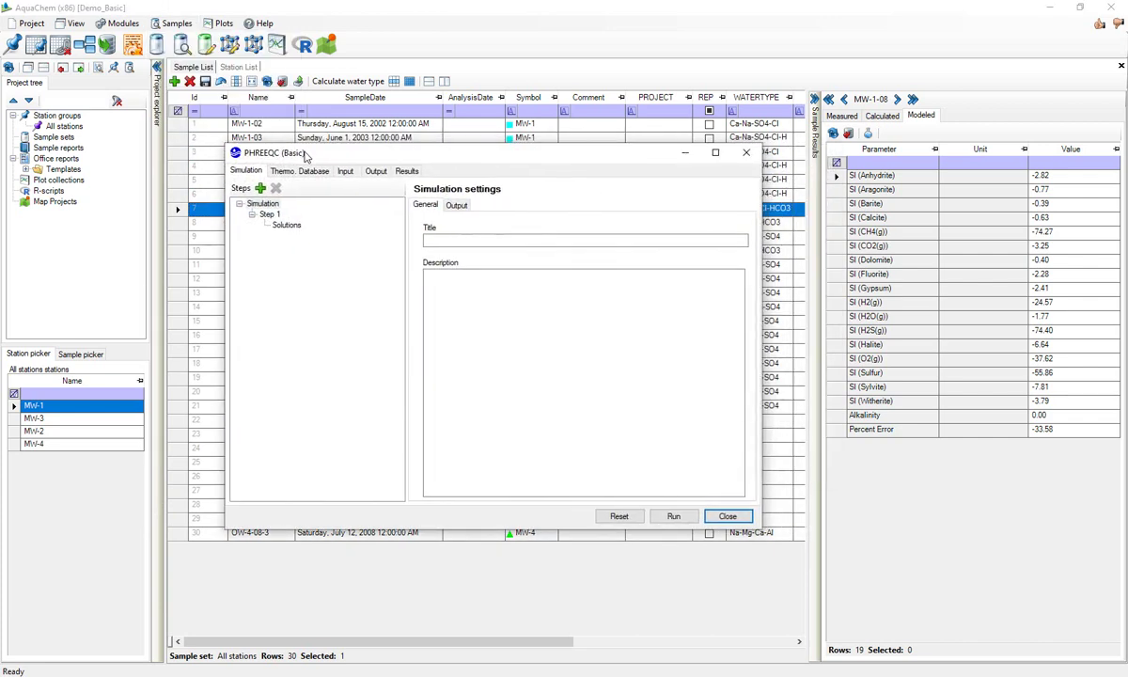
{"action": "left_click", "coordinate": [286, 225]}
{"action": "left_click", "coordinate": [466, 215]}
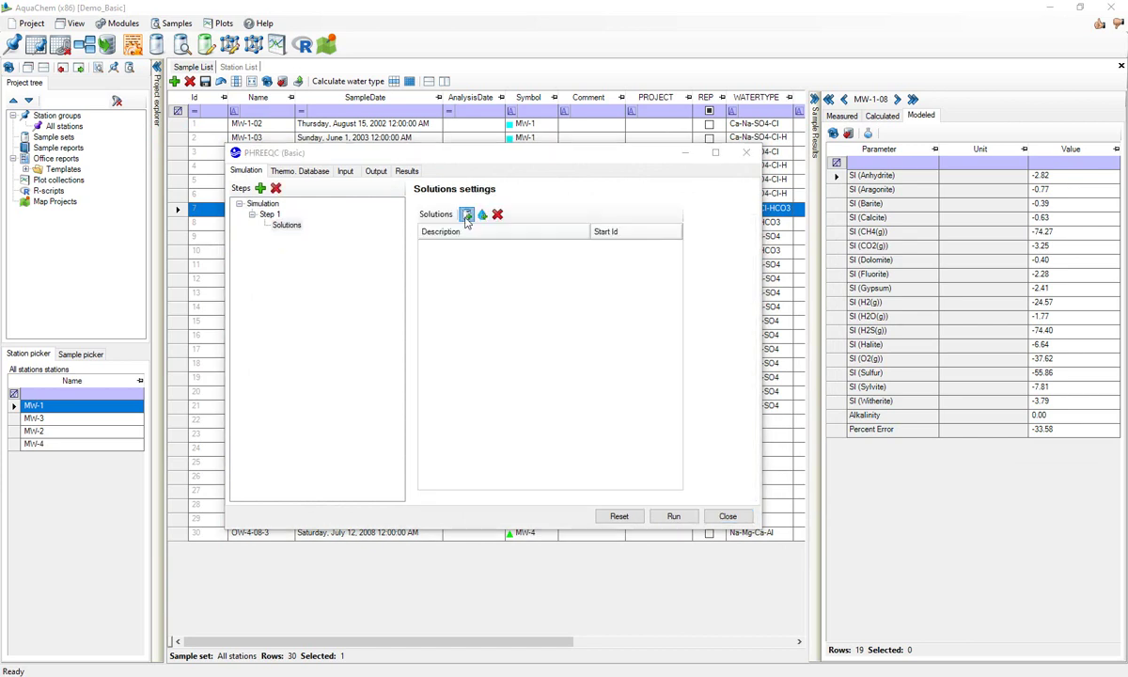
{"action": "left_click", "coordinate": [363, 229]}
{"action": "left_click", "coordinate": [504, 246]}
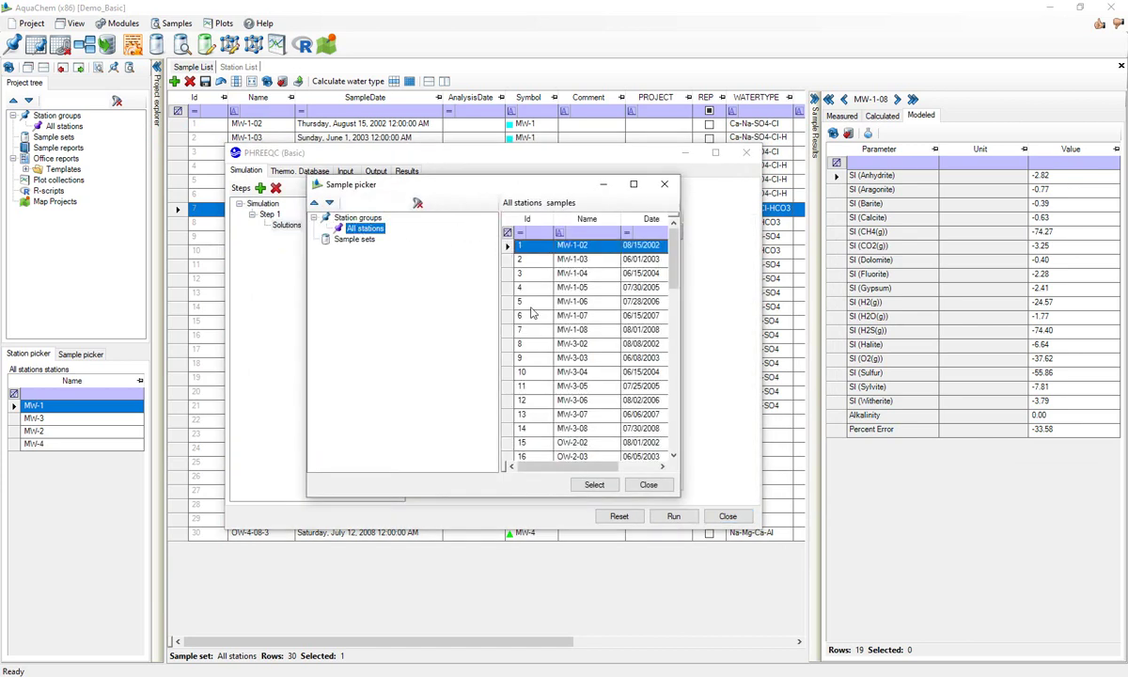
{"action": "left_click", "coordinate": [647, 483]}
{"action": "left_click", "coordinate": [269, 214]}
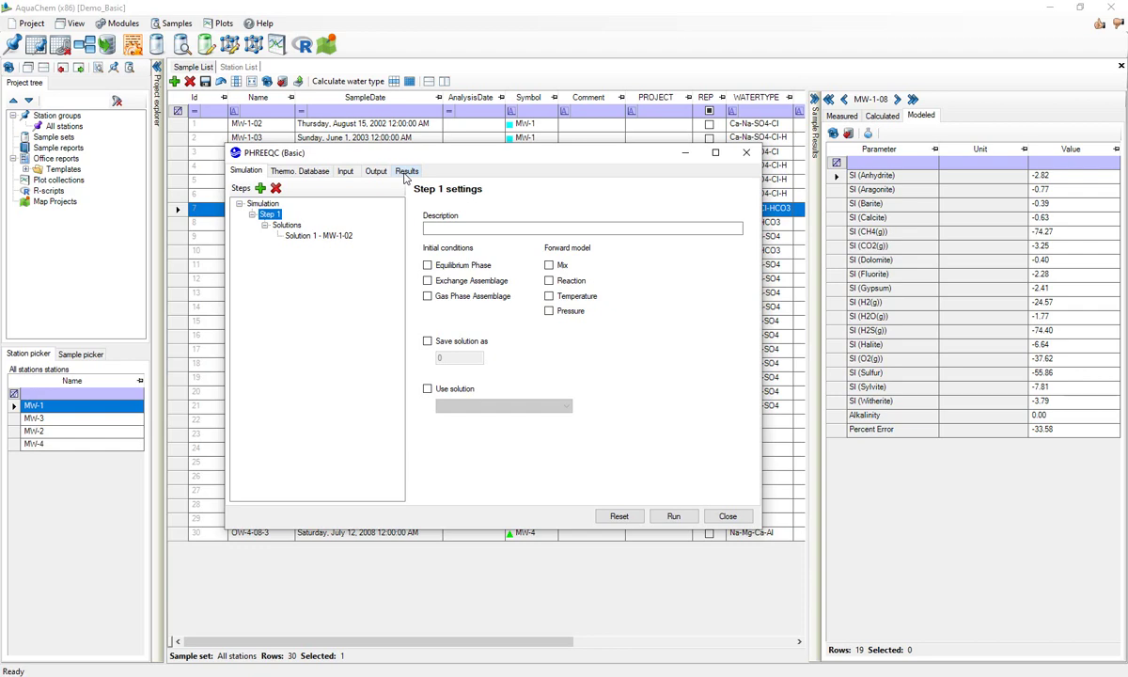
{"action": "left_click", "coordinate": [734, 516]}
{"action": "left_click", "coordinate": [604, 394]}
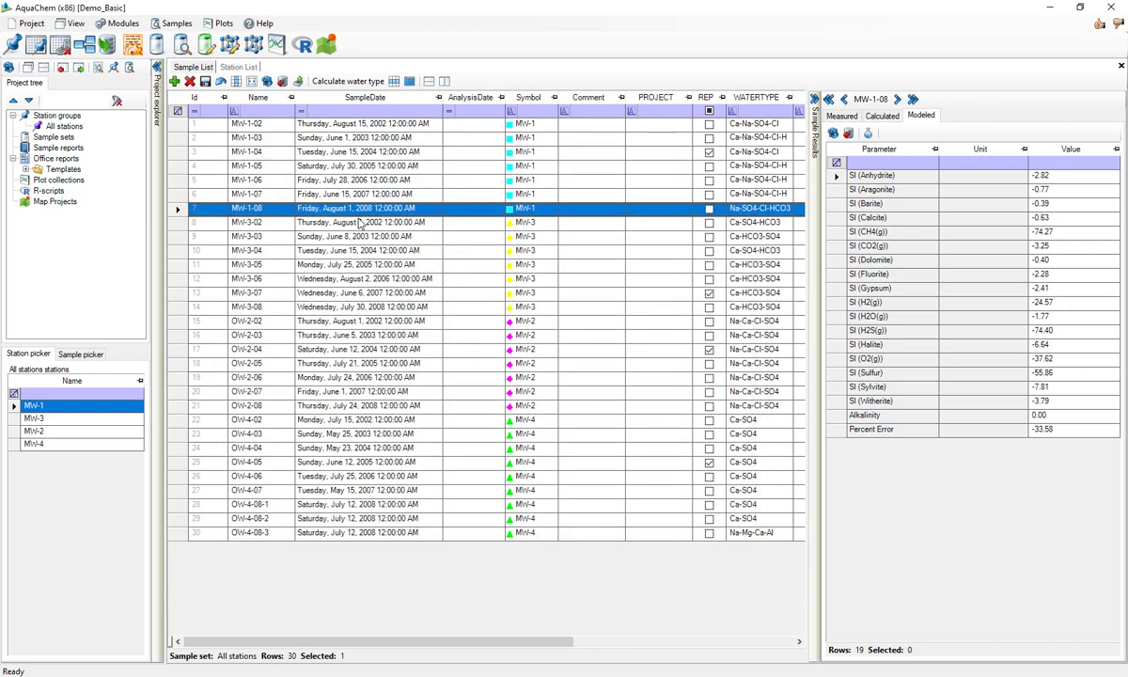
Step: Send the selected sample MW-1-08 to PHREEQCI using phreeqc.dat via Samples > Modeling
{"action": "left_click", "coordinate": [179, 25]}
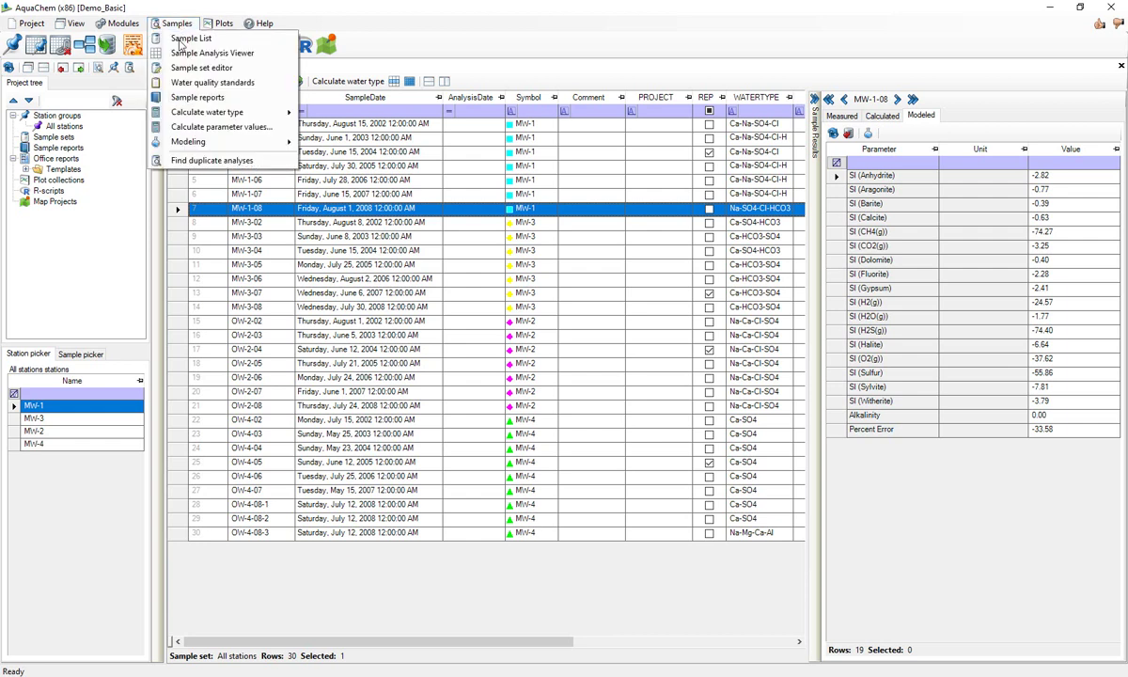
{"action": "mouse_move", "coordinate": [244, 139]}
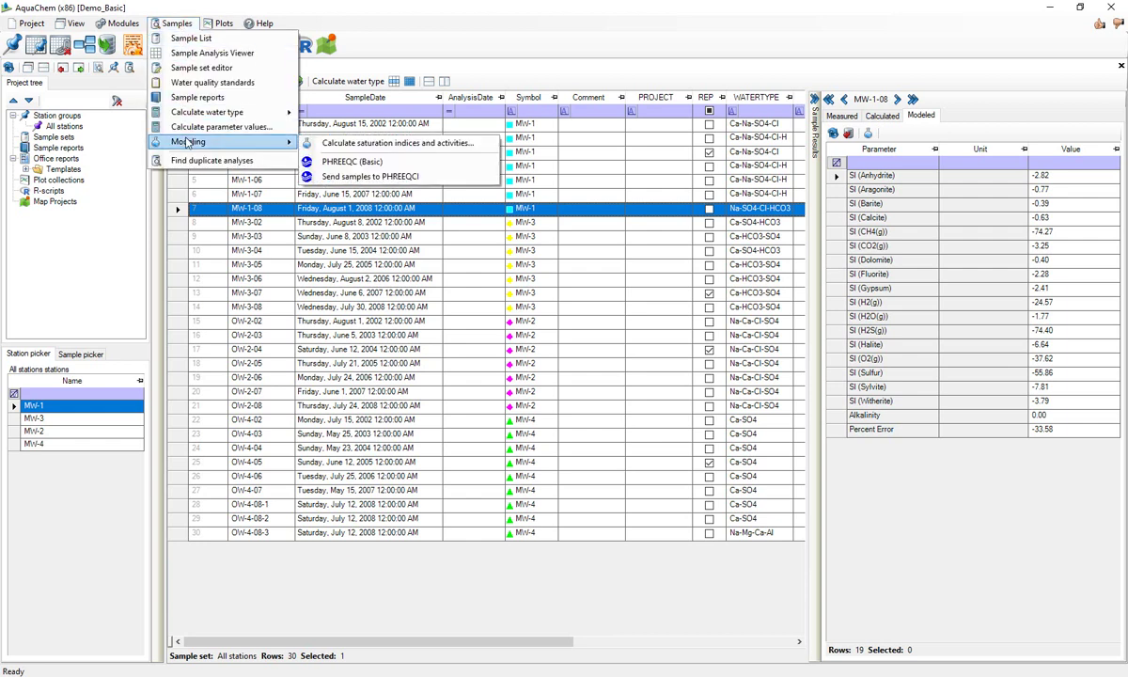
{"action": "left_click", "coordinate": [350, 179]}
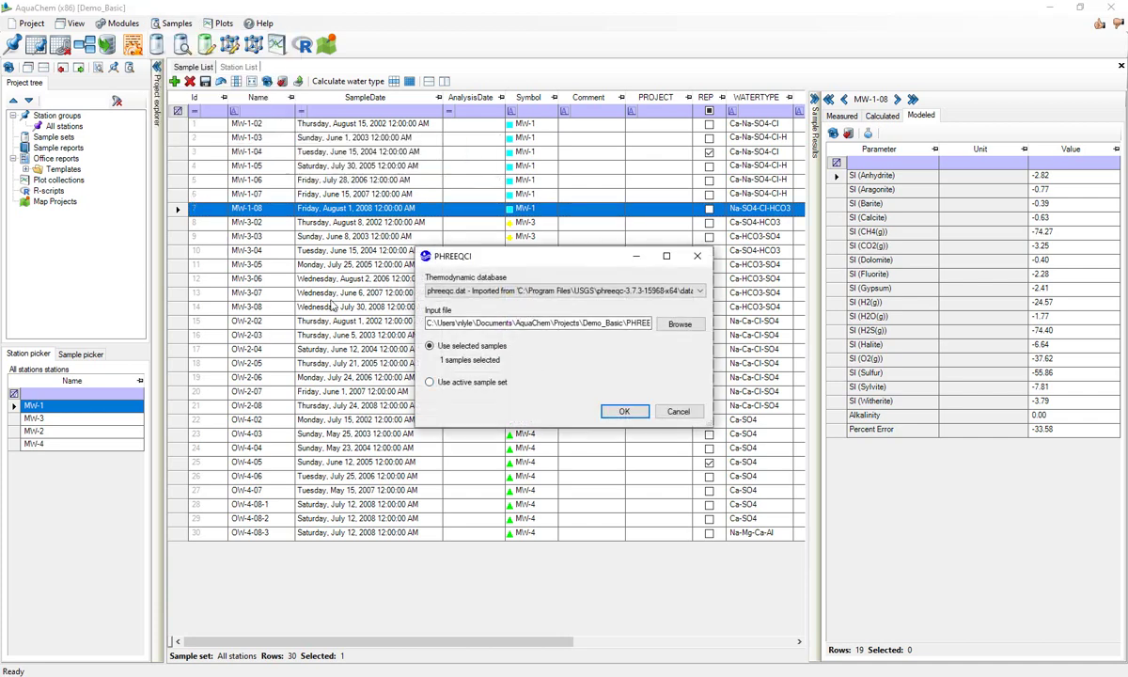
{"action": "left_click", "coordinate": [621, 413]}
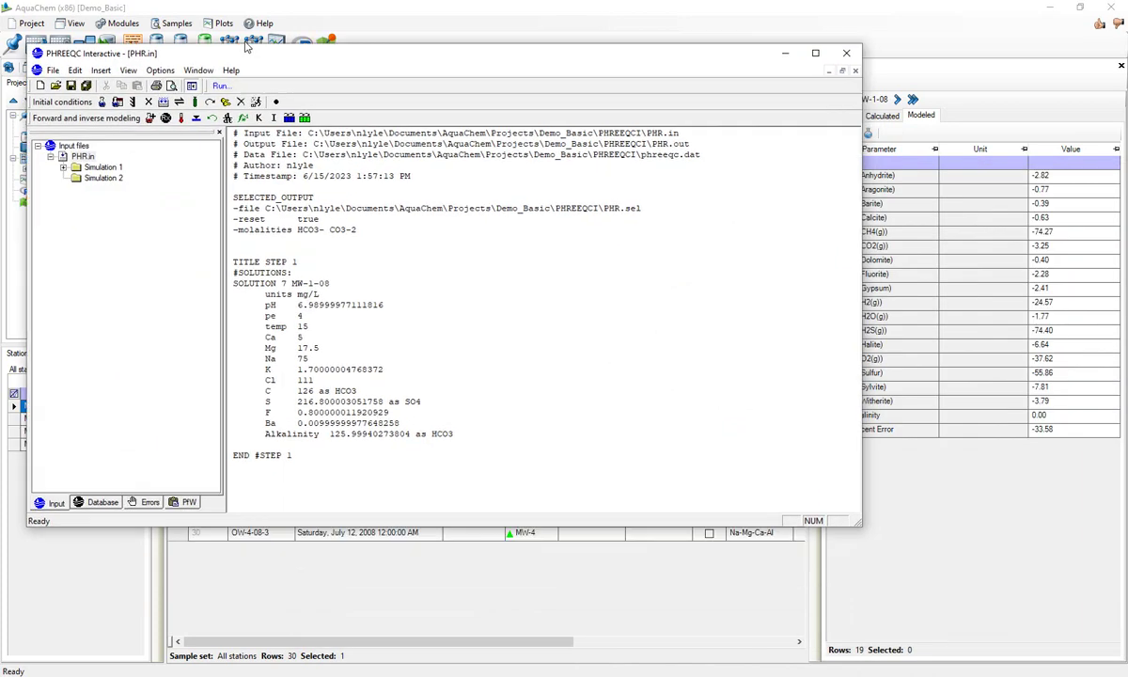
Step: Maximize PHREEQC Interactive to view PHR.in with Solution 7 from MW-1-08, then minimize it
{"action": "double_click", "coordinate": [467, 47]}
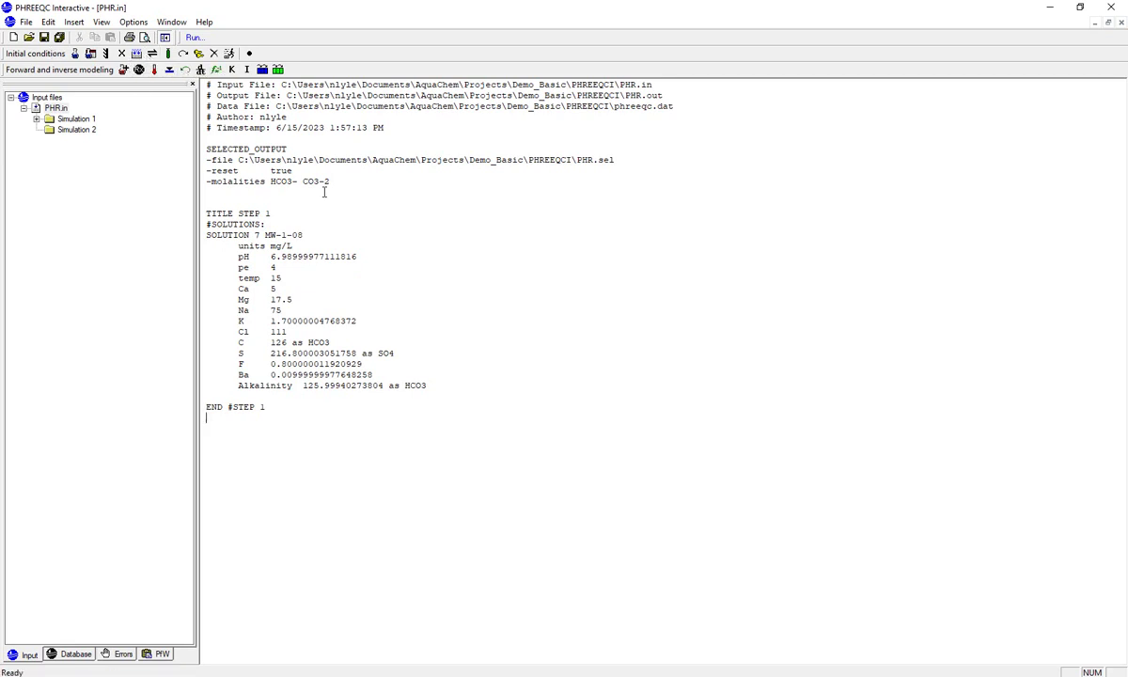
{"action": "left_click", "coordinate": [1049, 7]}
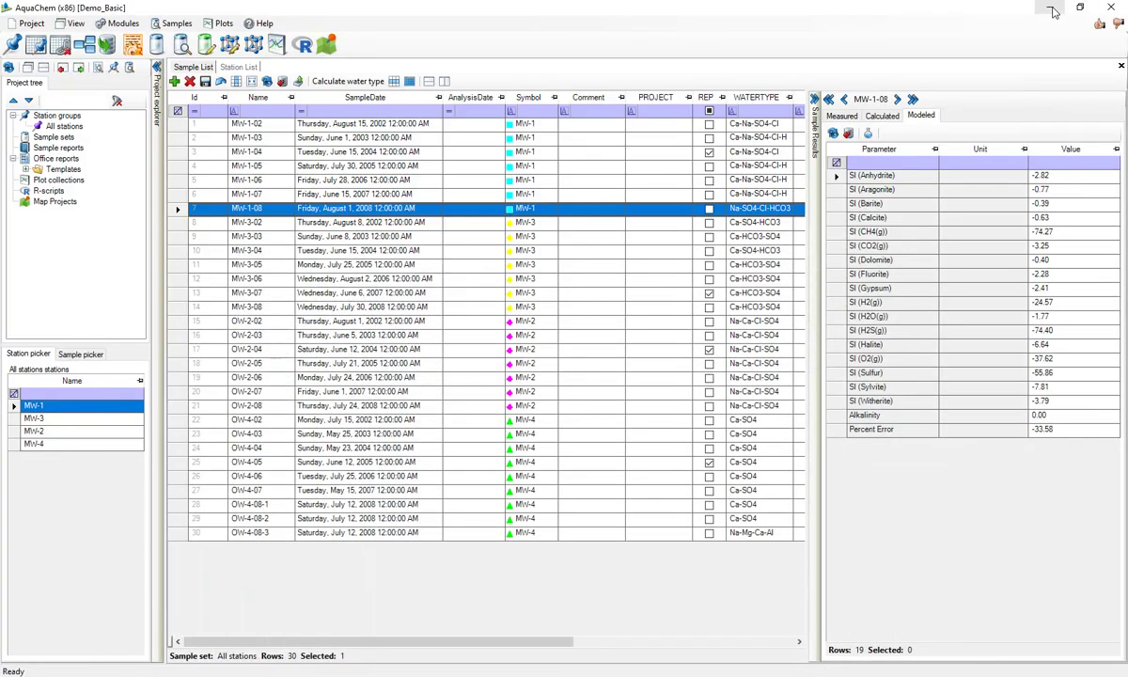